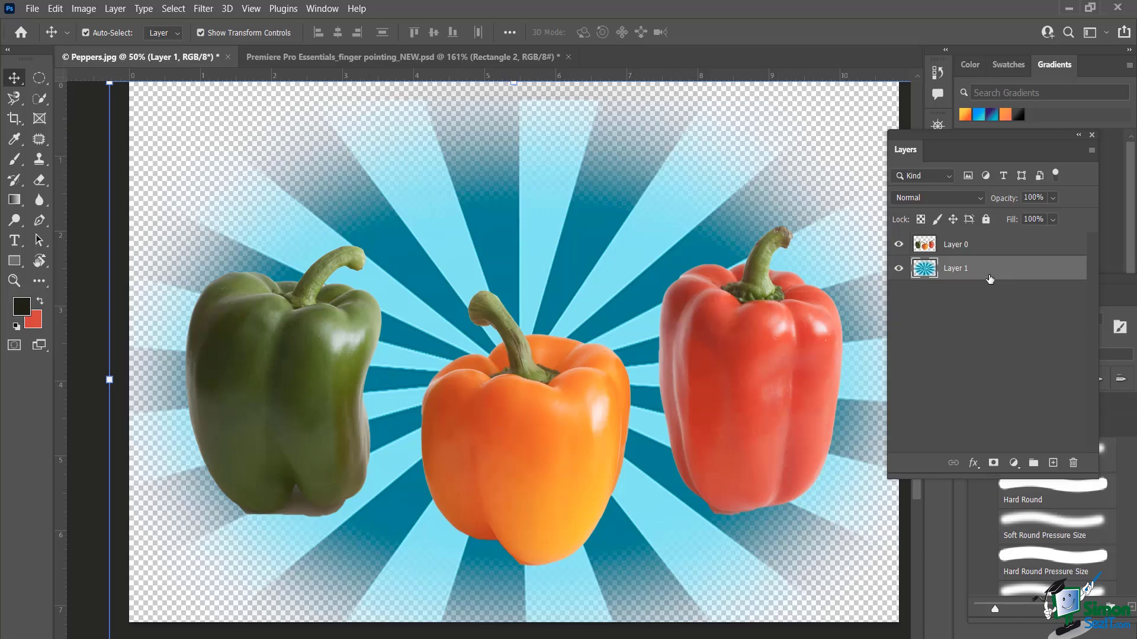
Move the floating Layers panel up and to the left over the canvas.
drag(943, 132, 884, 87)
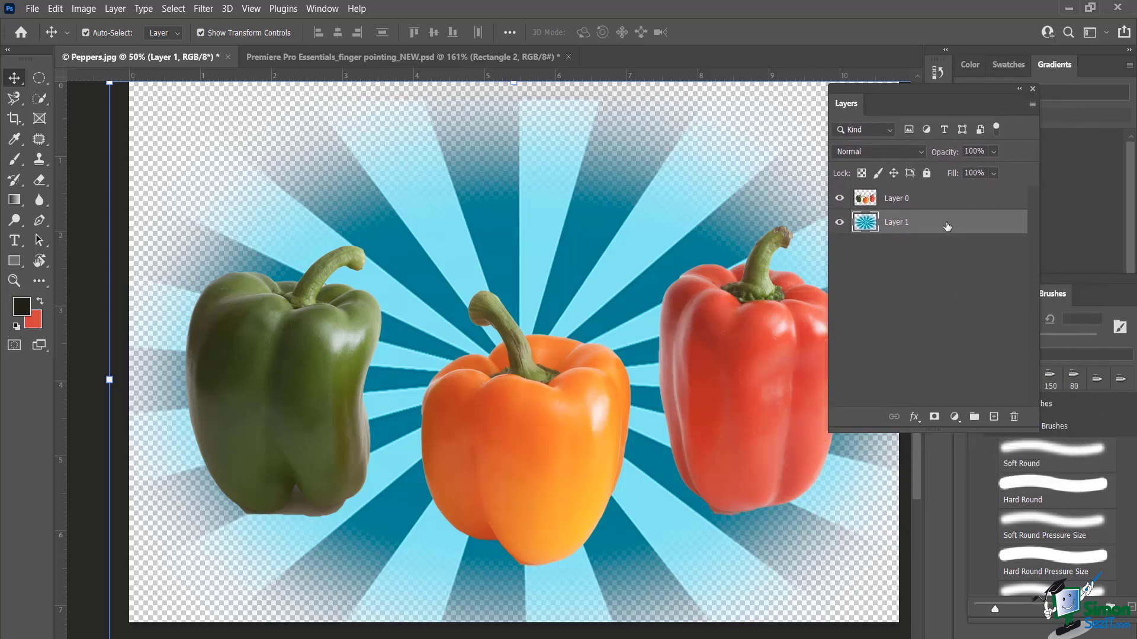
key(alt)
drag(943, 225, 944, 248)
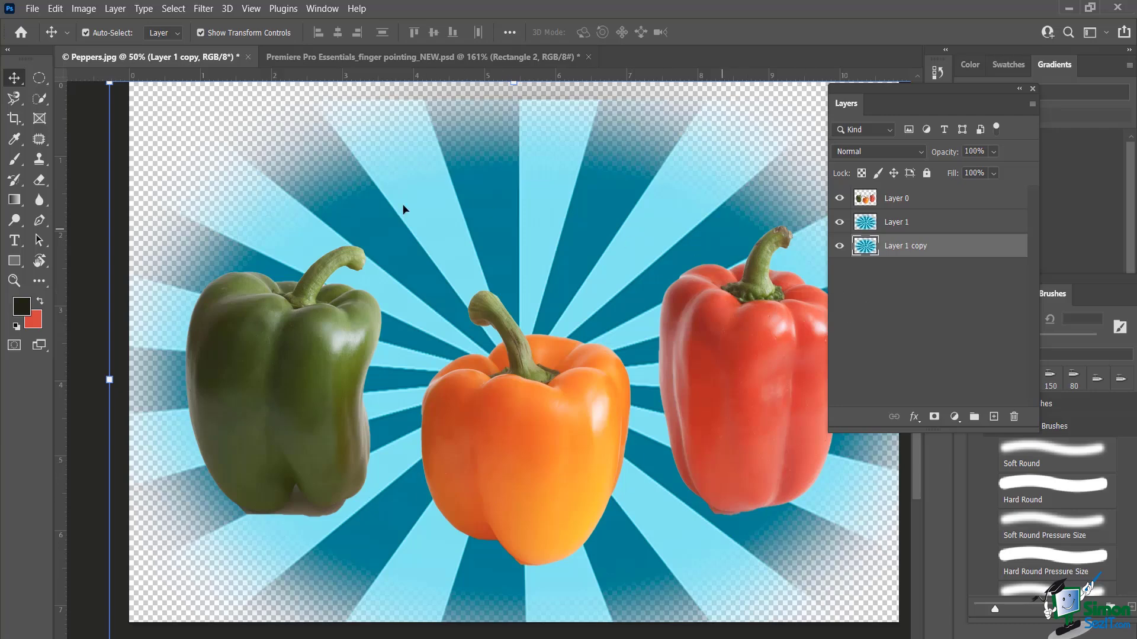
drag(511, 197, 521, 228)
drag(600, 255, 531, 212)
click(914, 417)
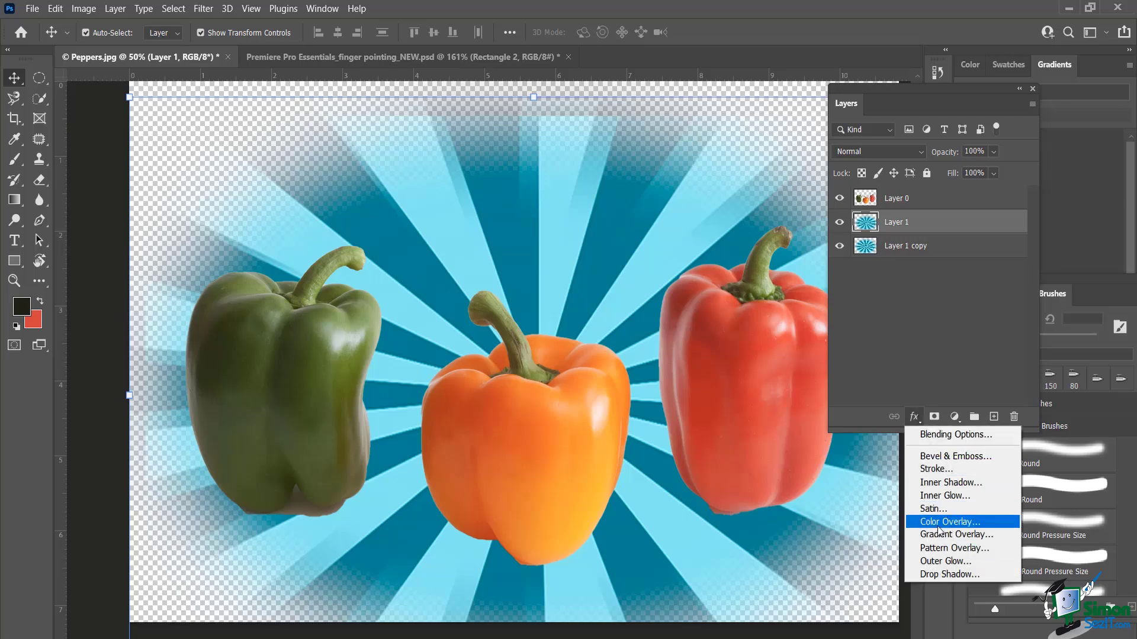
click(890, 361)
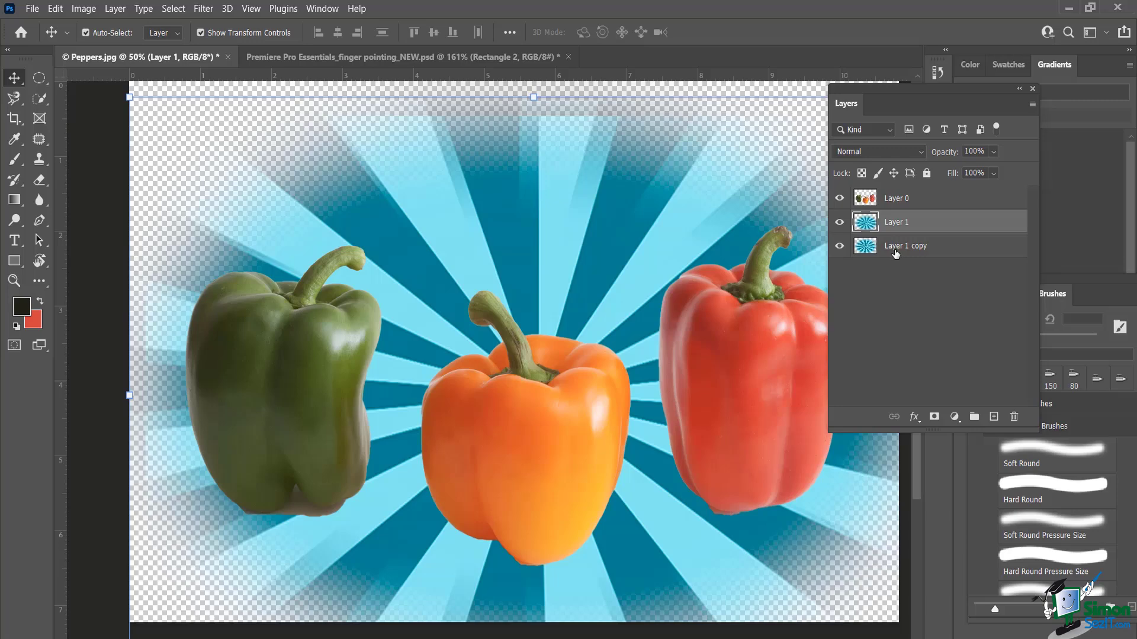
key(ctrl+z)
key(ctrl+z)
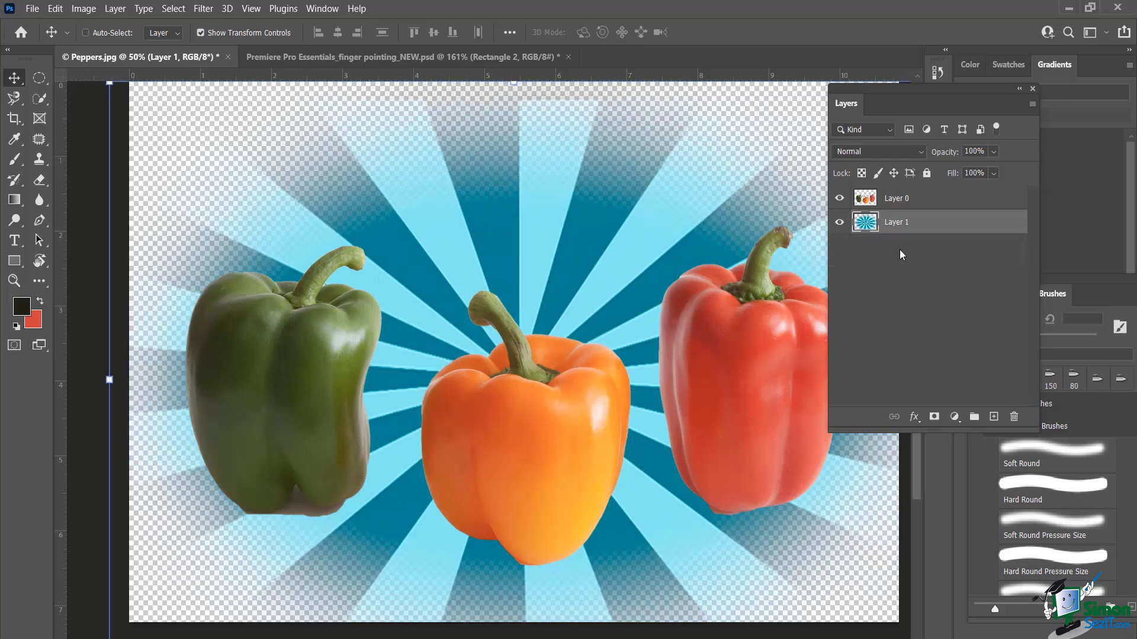
right_click(934, 223)
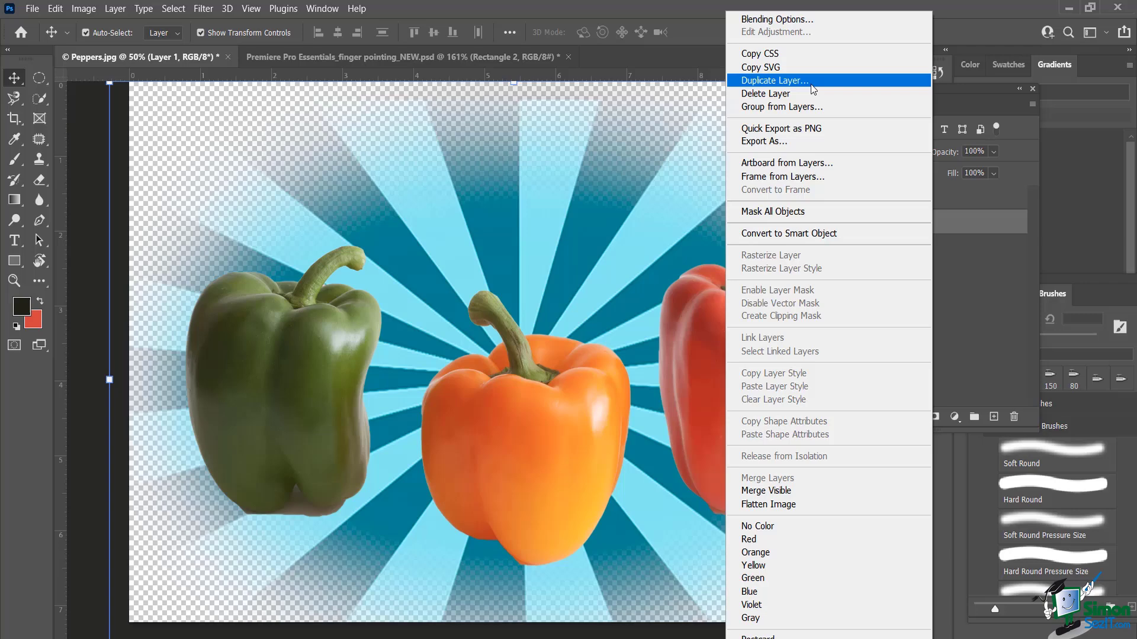
click(978, 275)
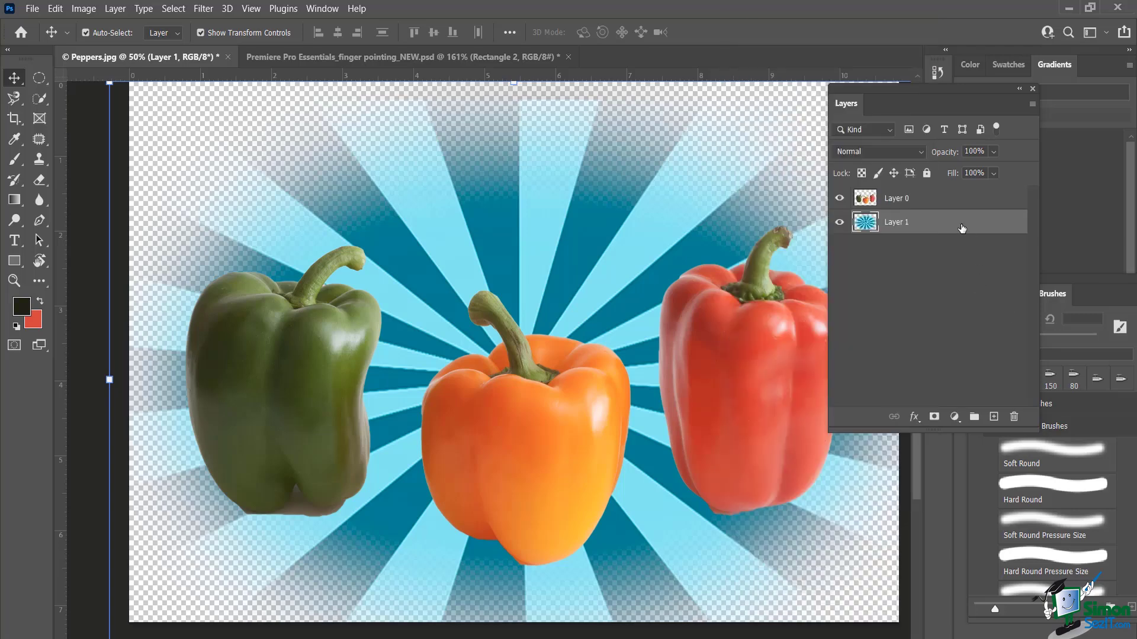
key(ctrl+j)
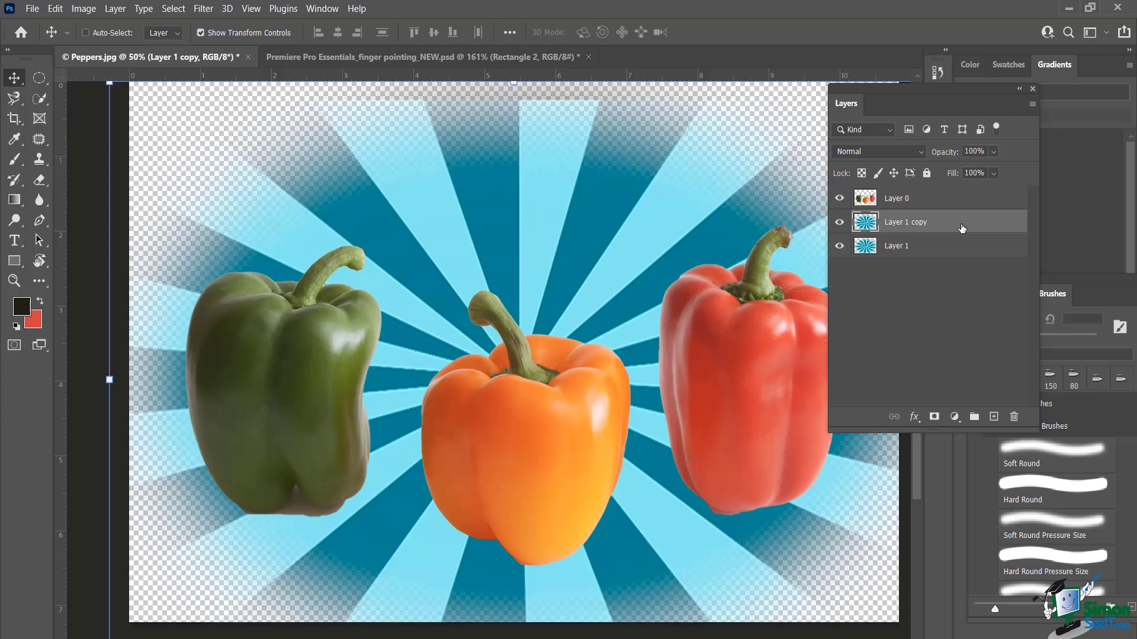
key(Delete)
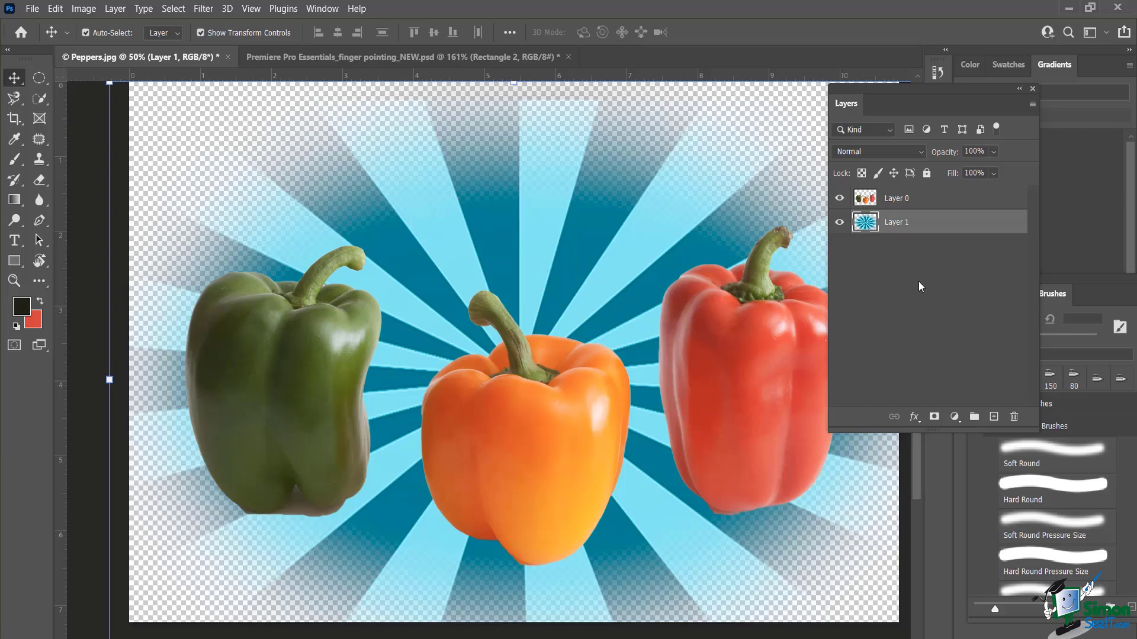
click(915, 417)
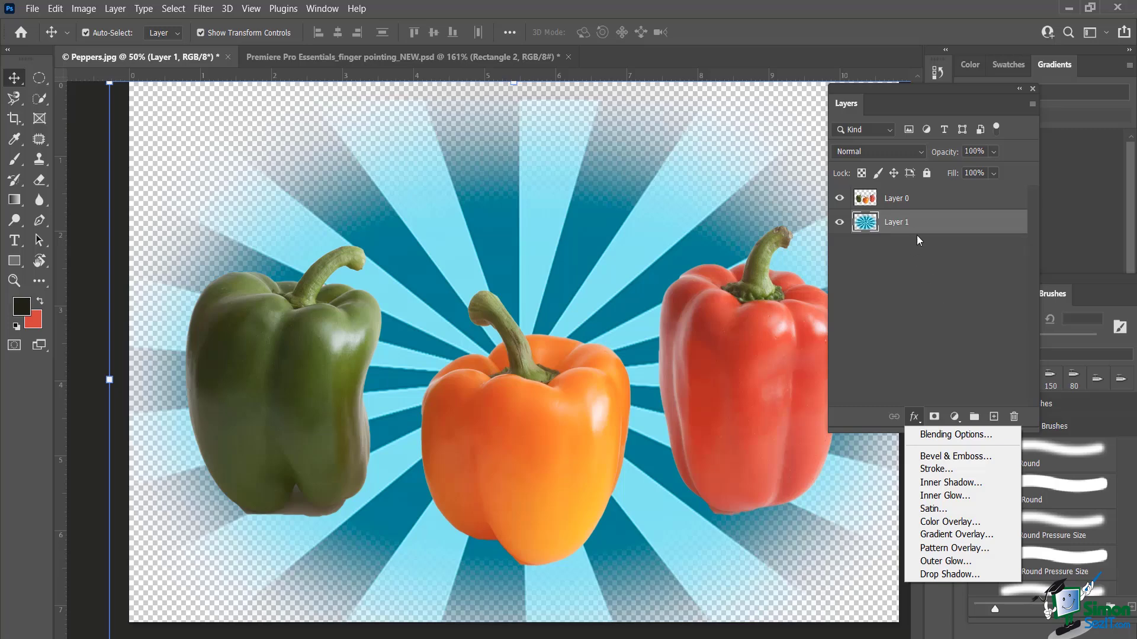
click(929, 268)
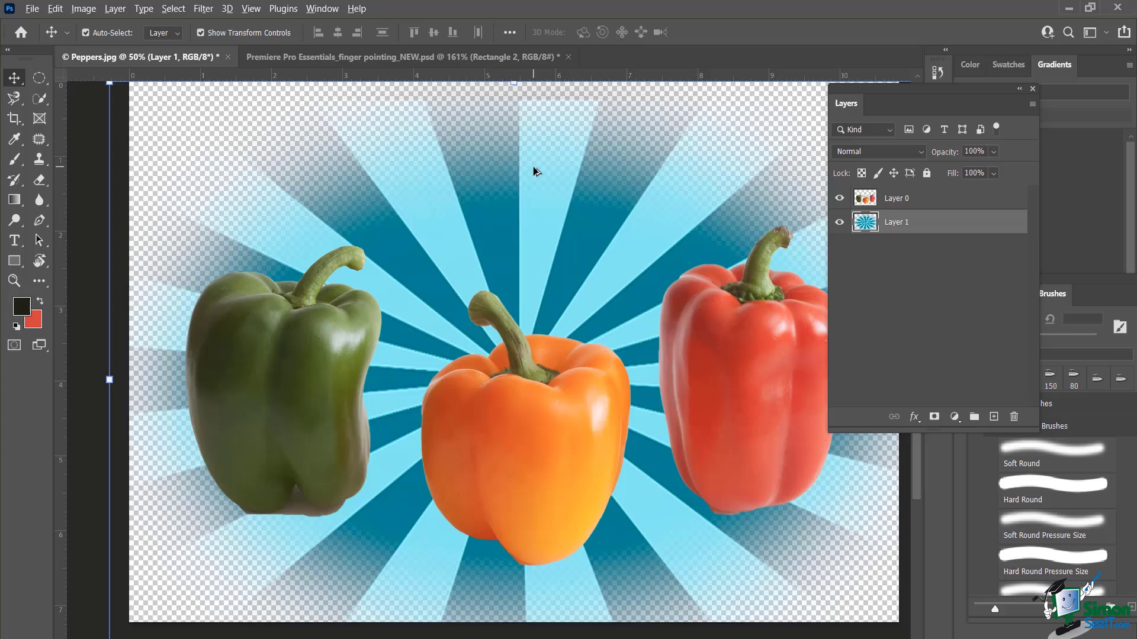
alt+drag(534, 171, 581, 205)
key(ctrl+z)
ctrl+click(546, 392)
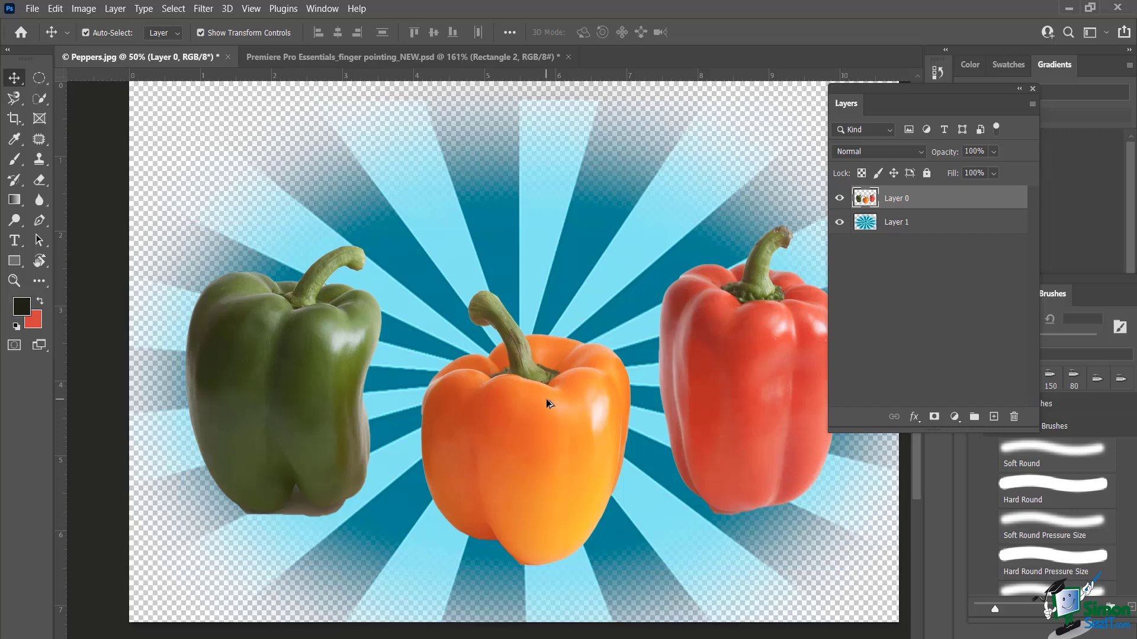
alt+drag(546, 399, 545, 248)
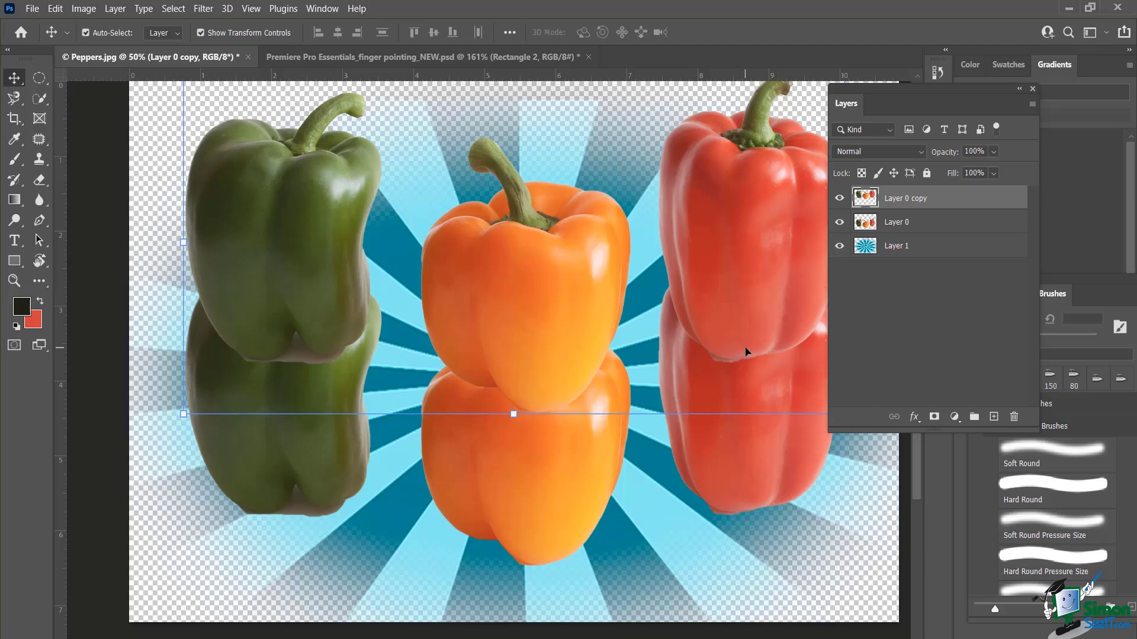
key(ctrl+z)
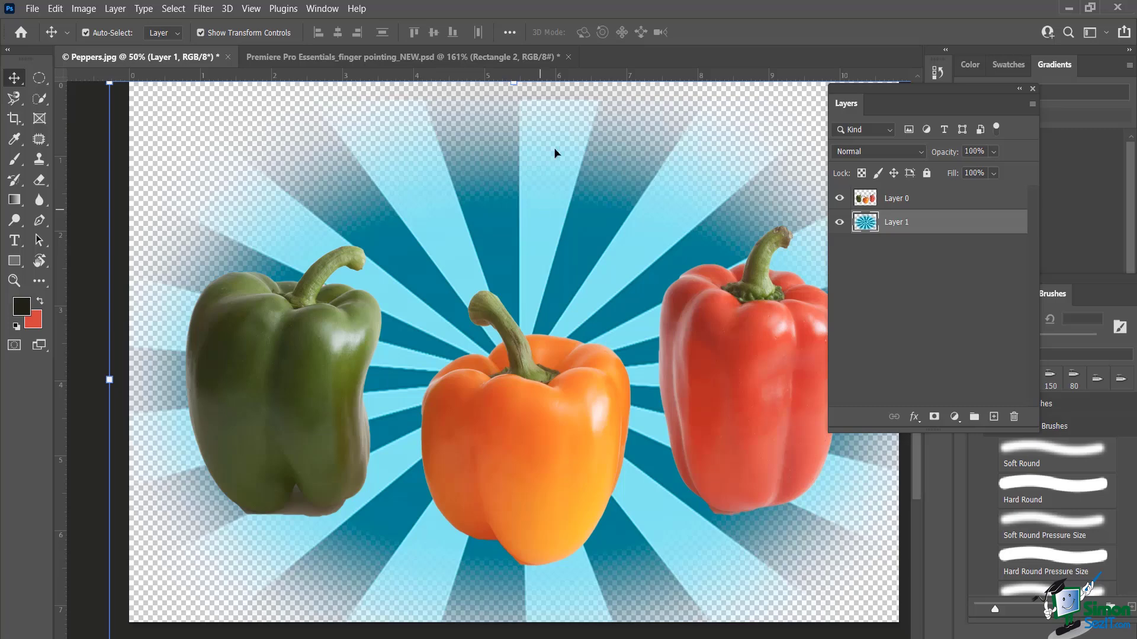
click(307, 56)
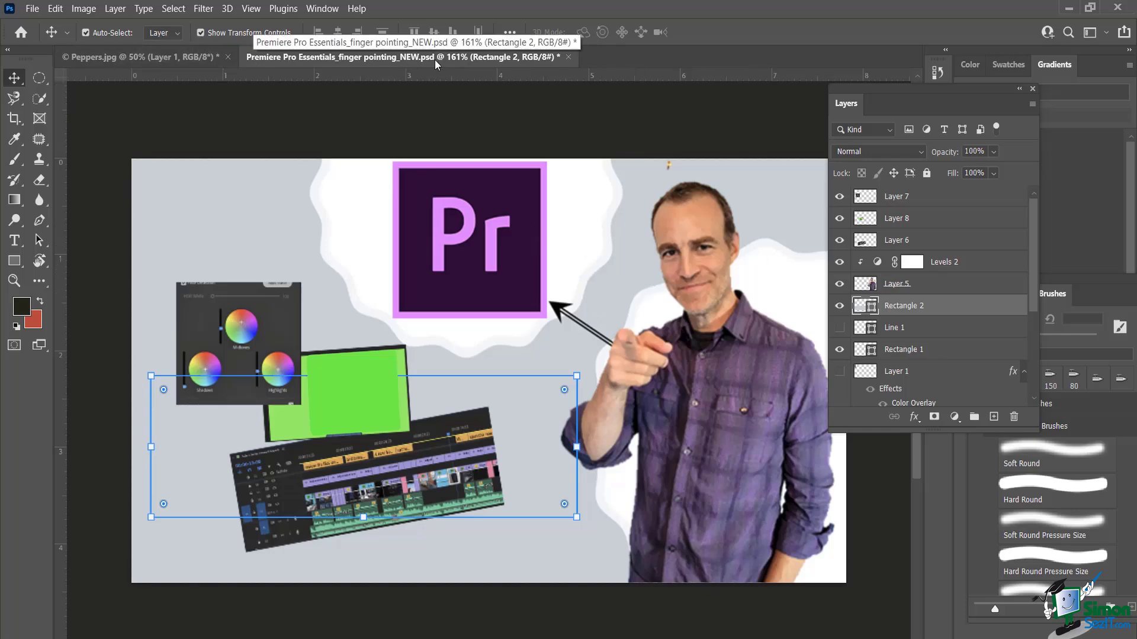
click(174, 56)
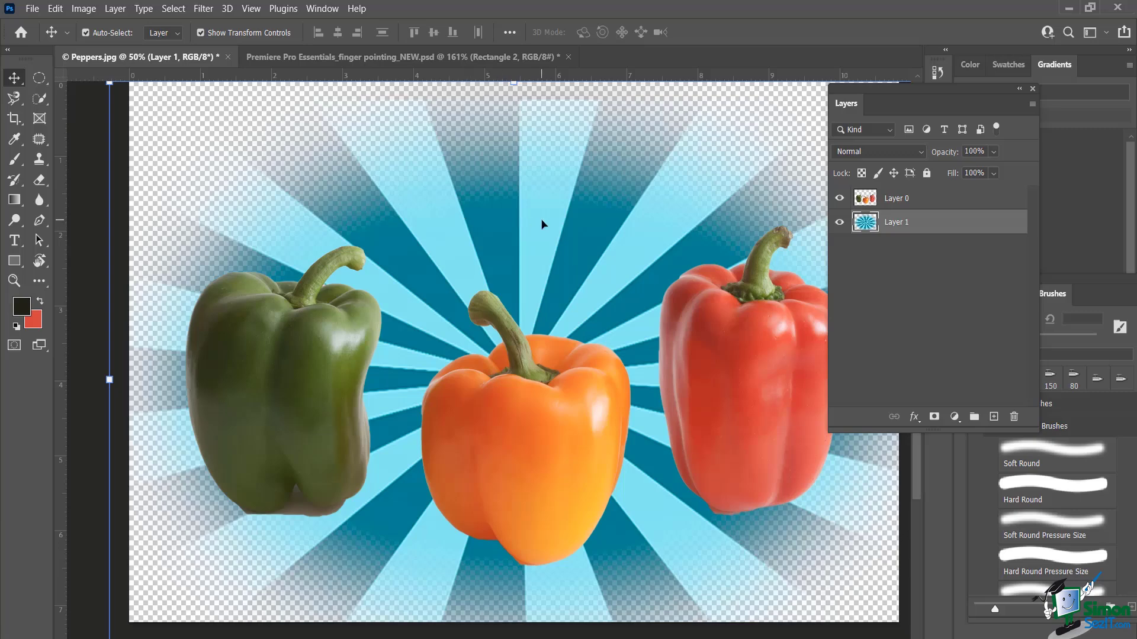
Copy the sunburst layer into the Premiere Pro document and view it there.
drag(549, 244, 447, 58)
click(447, 57)
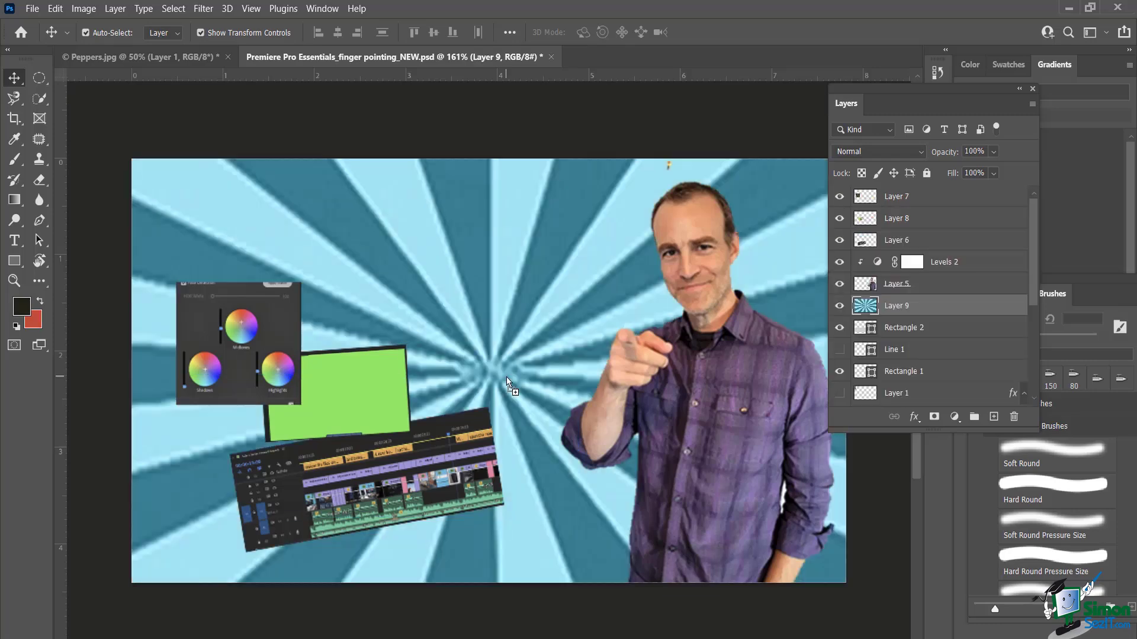
scroll(506, 377, down, 3)
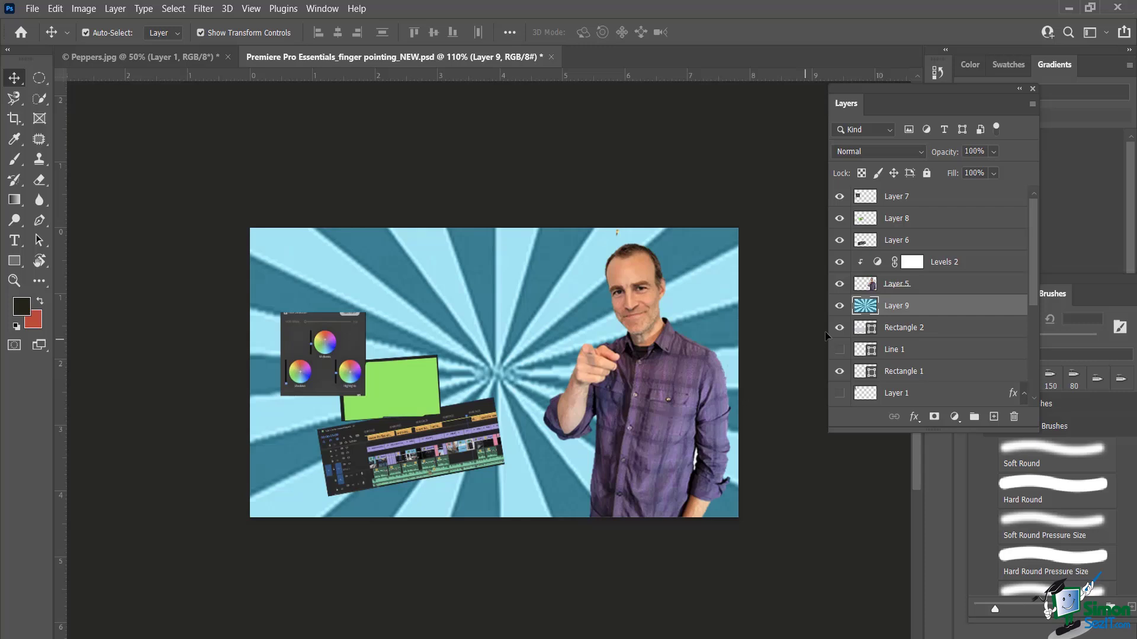
Delete the pasted sunburst Layer 9 and select the colour-wheel image layer.
click(918, 329)
click(917, 305)
key(ctrl)
key(Delete)
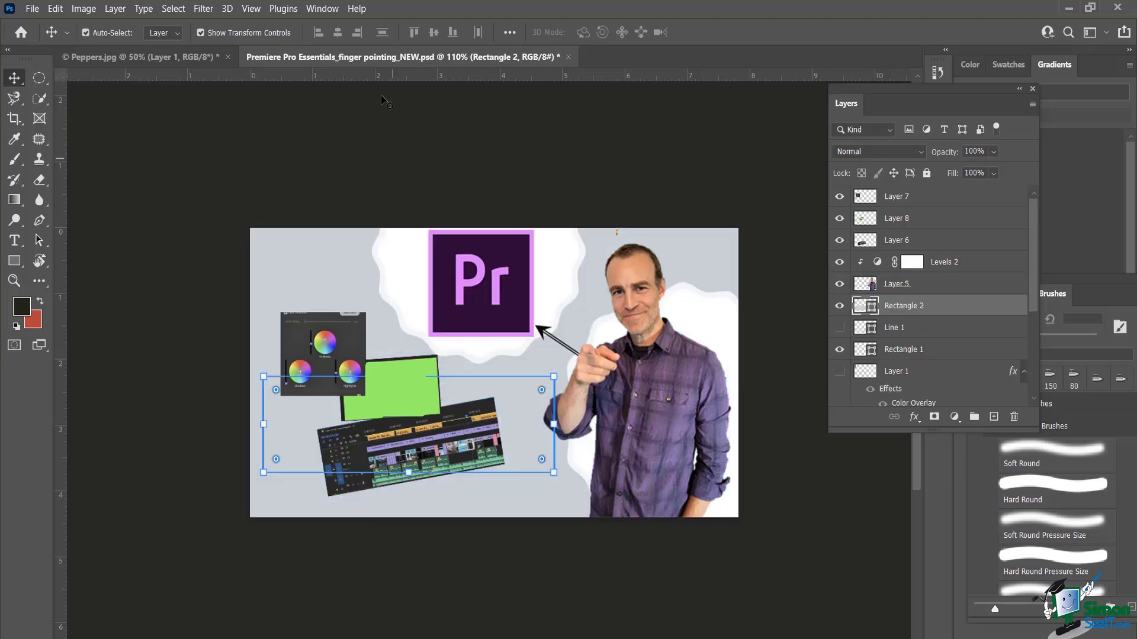
click(332, 330)
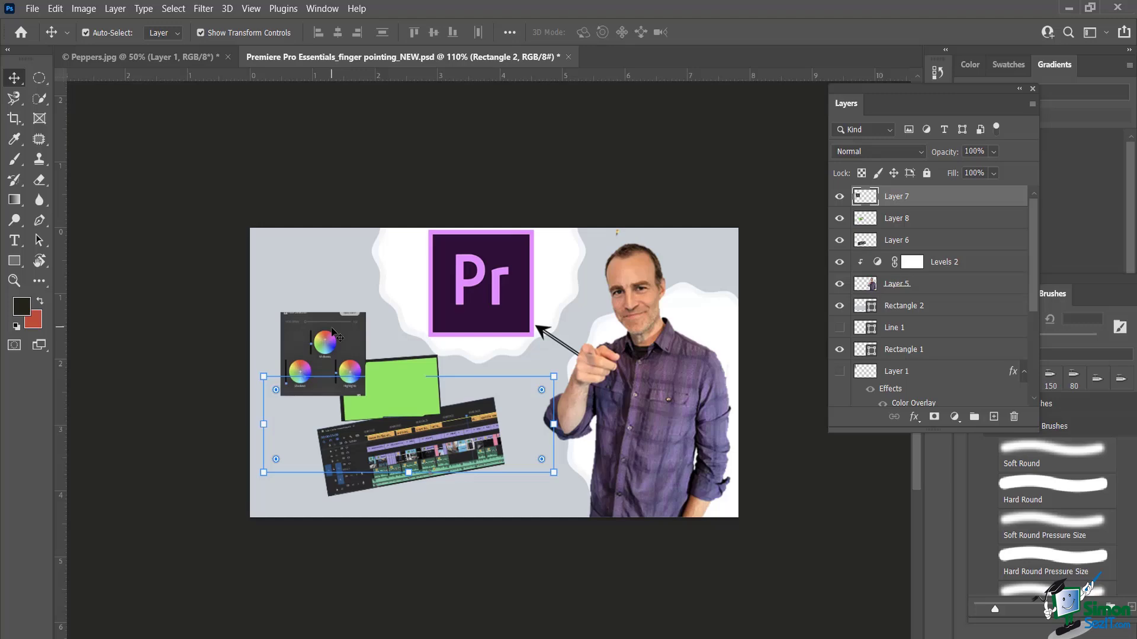
Undo the colour-wheel layer copied into Peppers.jpg and return to the Peppers.jpg document.
drag(335, 342, 491, 314)
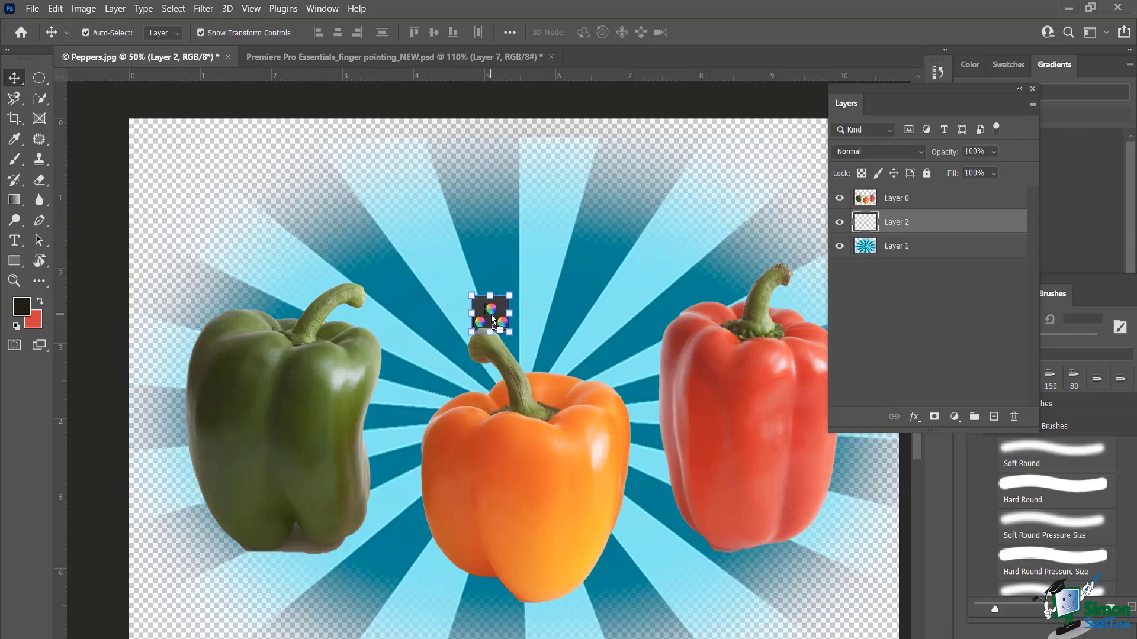
key(ctrl+z)
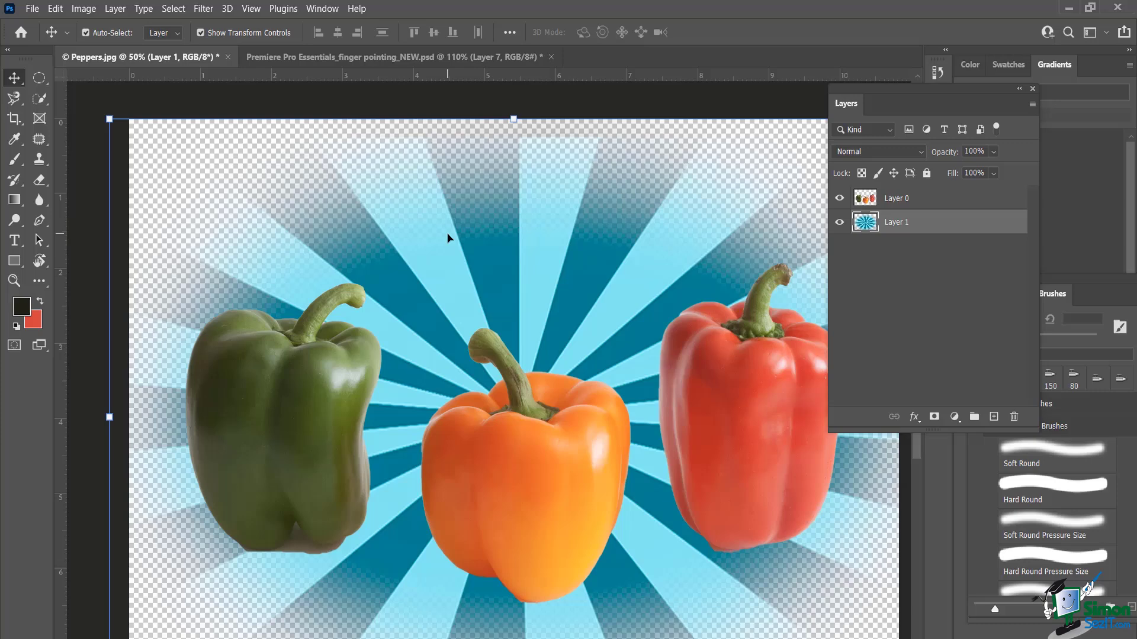
click(378, 55)
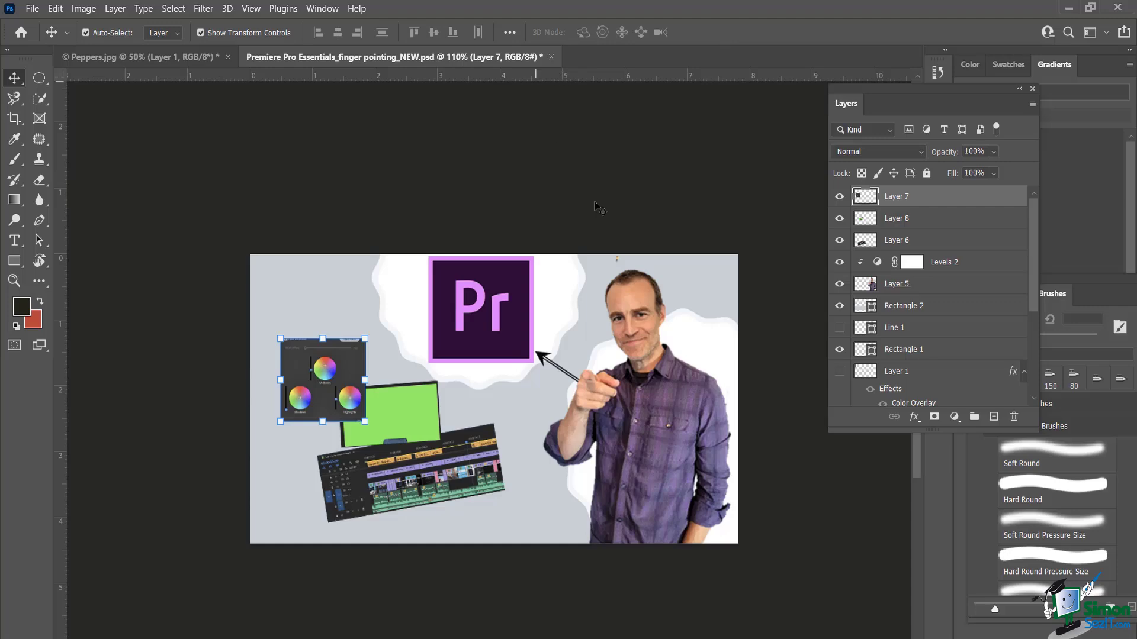
click(167, 52)
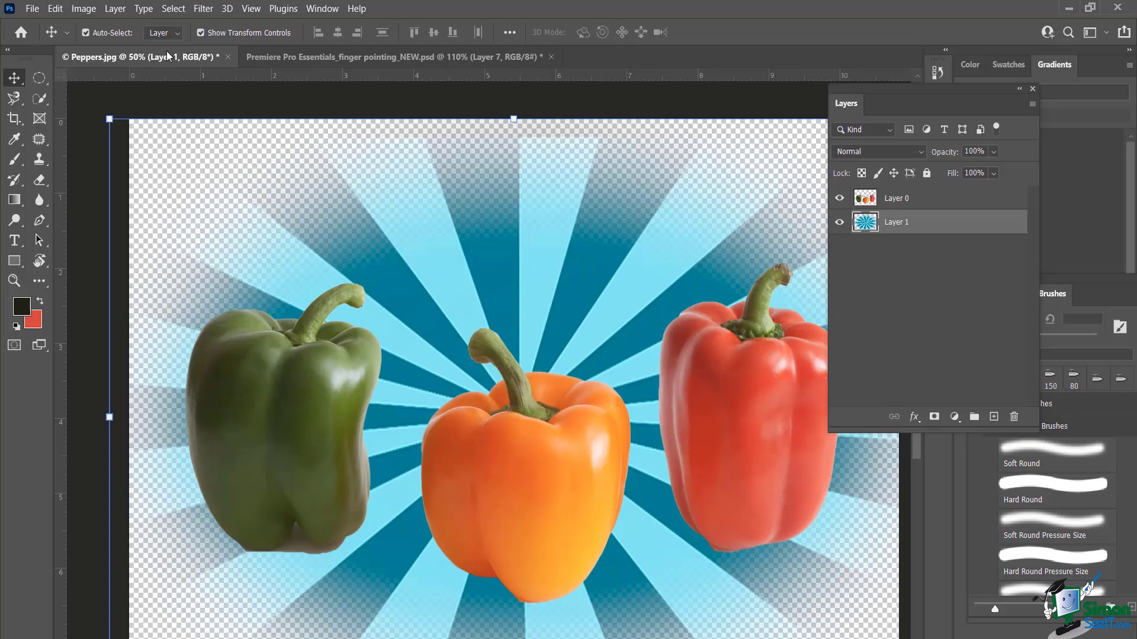
Duplicate Layer 1 as 'Sunburst' into the Premiere Pro Essentials document and view it.
right_click(927, 228)
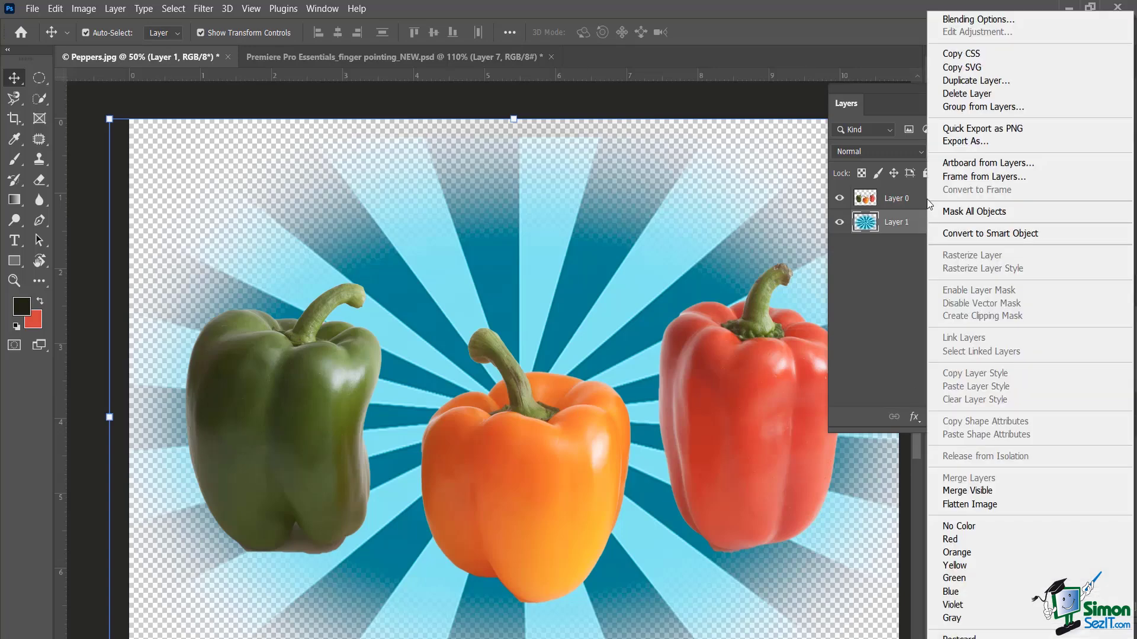
click(987, 81)
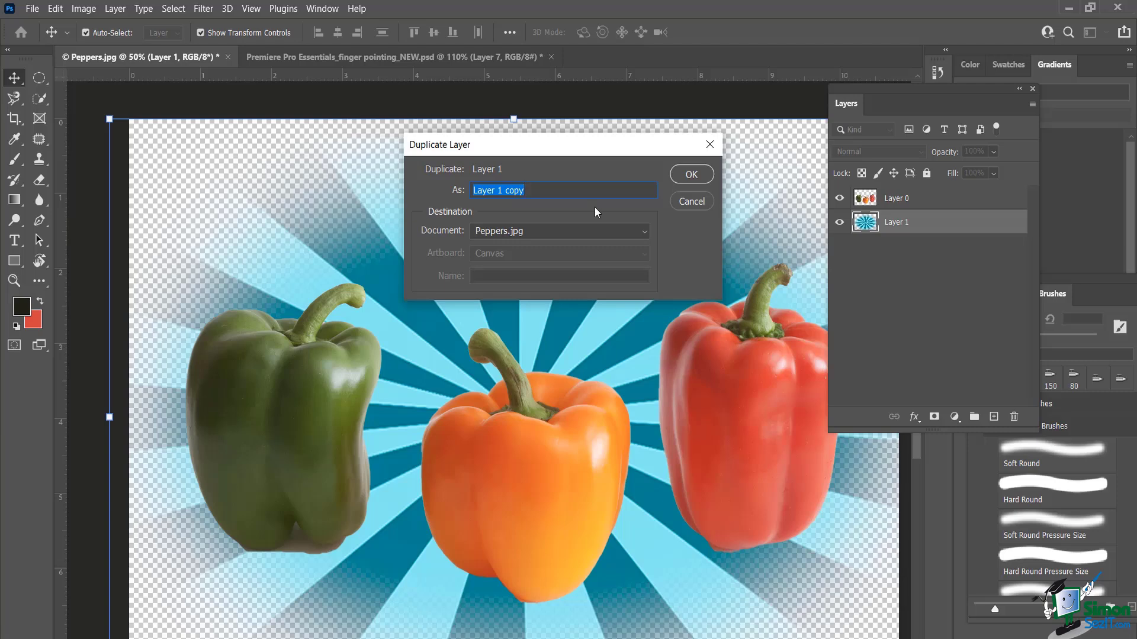
text(Sunburst)
click(642, 232)
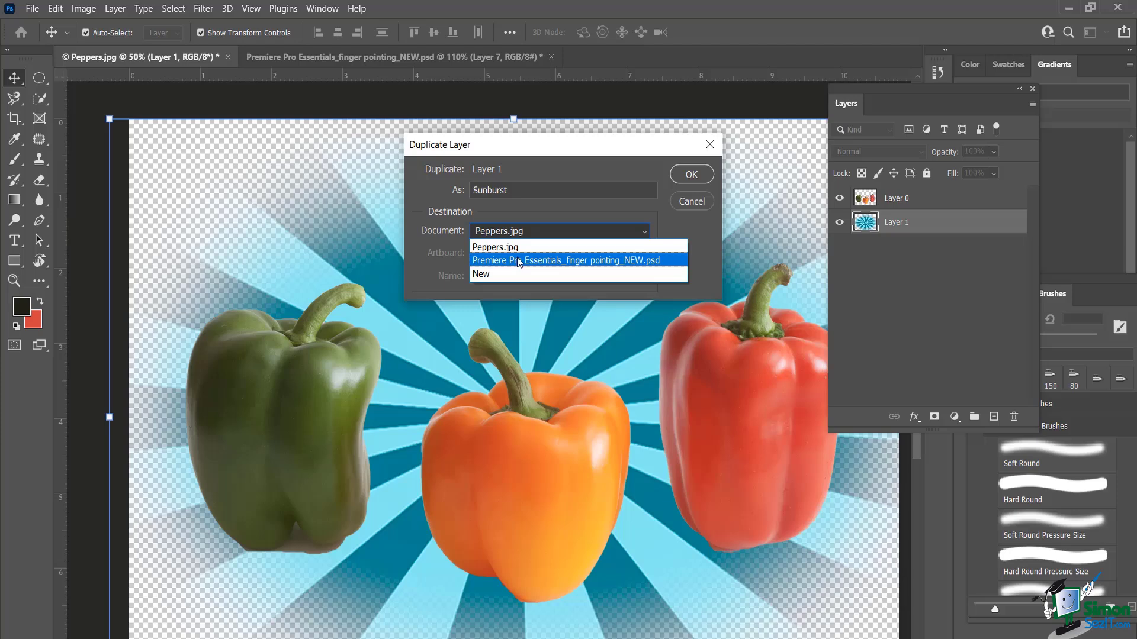
click(495, 260)
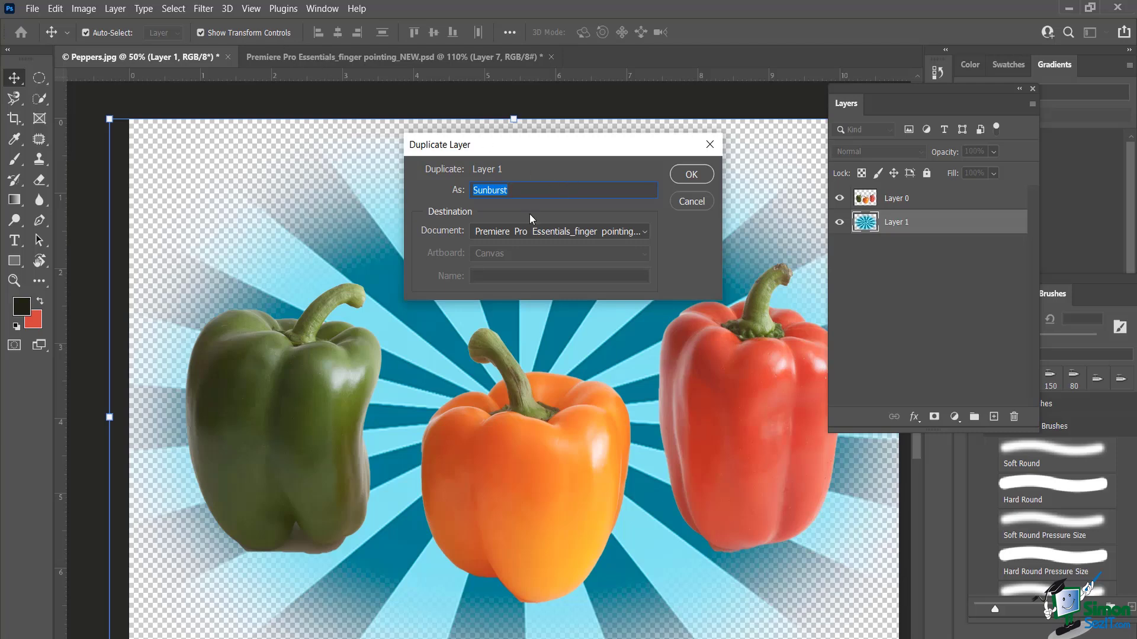
click(690, 173)
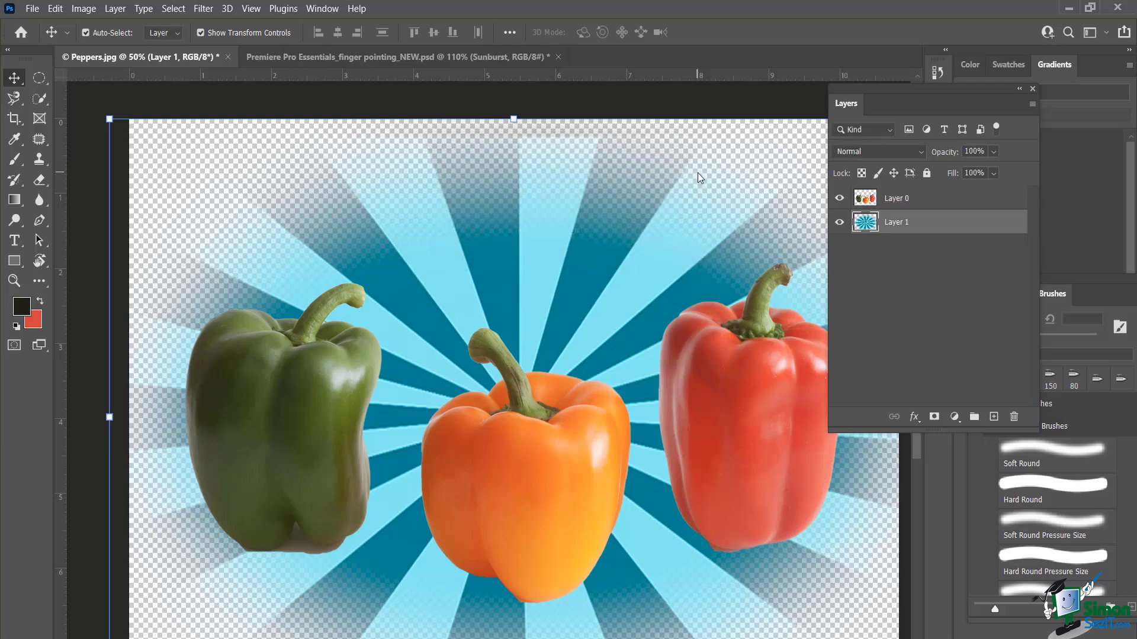
click(384, 57)
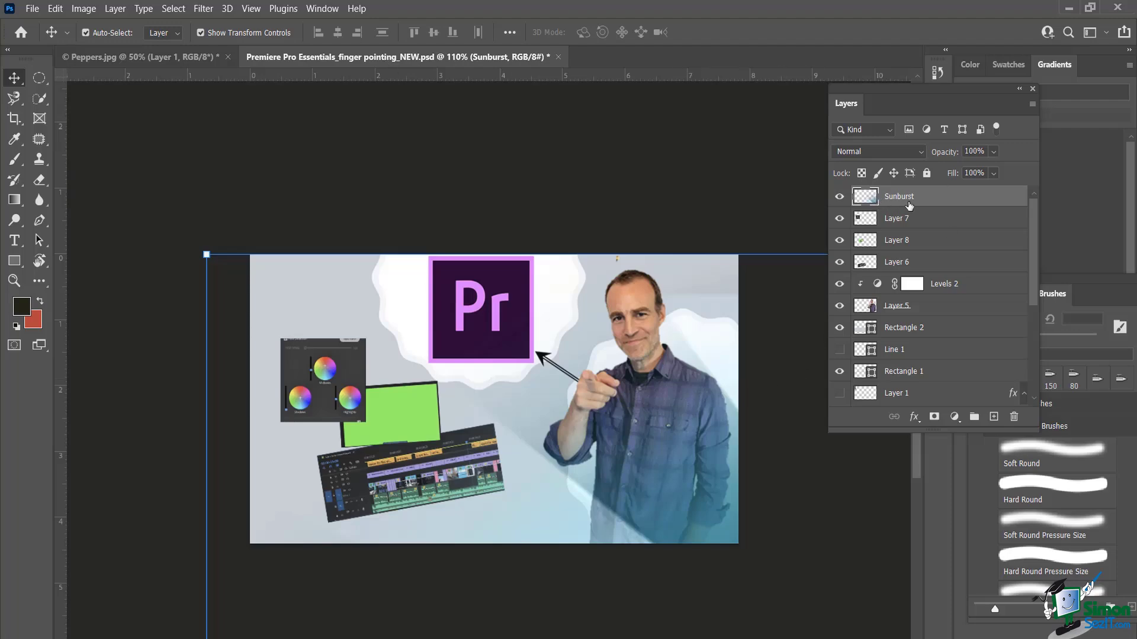
Shrink the Sunburst layer to roughly fill the thumbnail canvas, then fit the view to the window.
key(ctrl)
scroll(624, 428, down, 6)
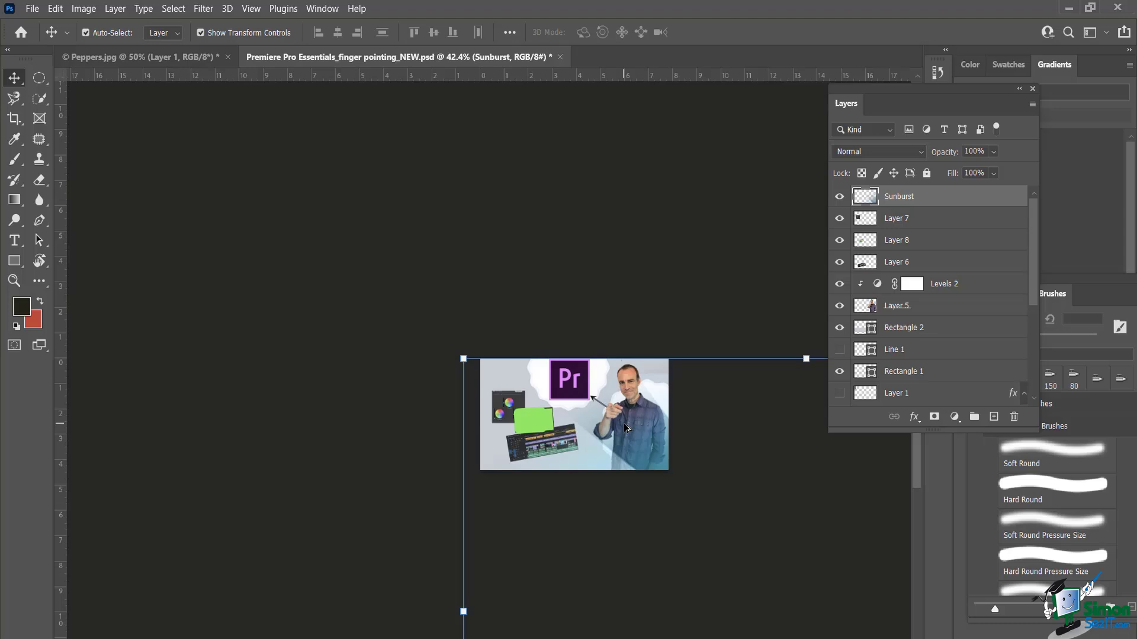
scroll(642, 462, down, 3)
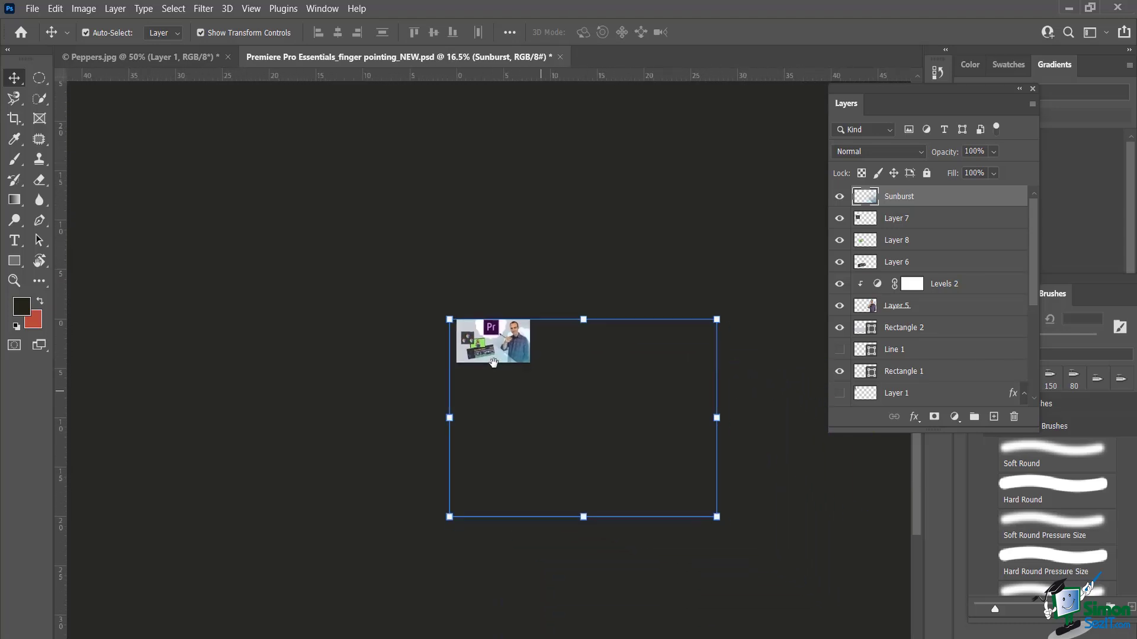
drag(647, 473, 466, 325)
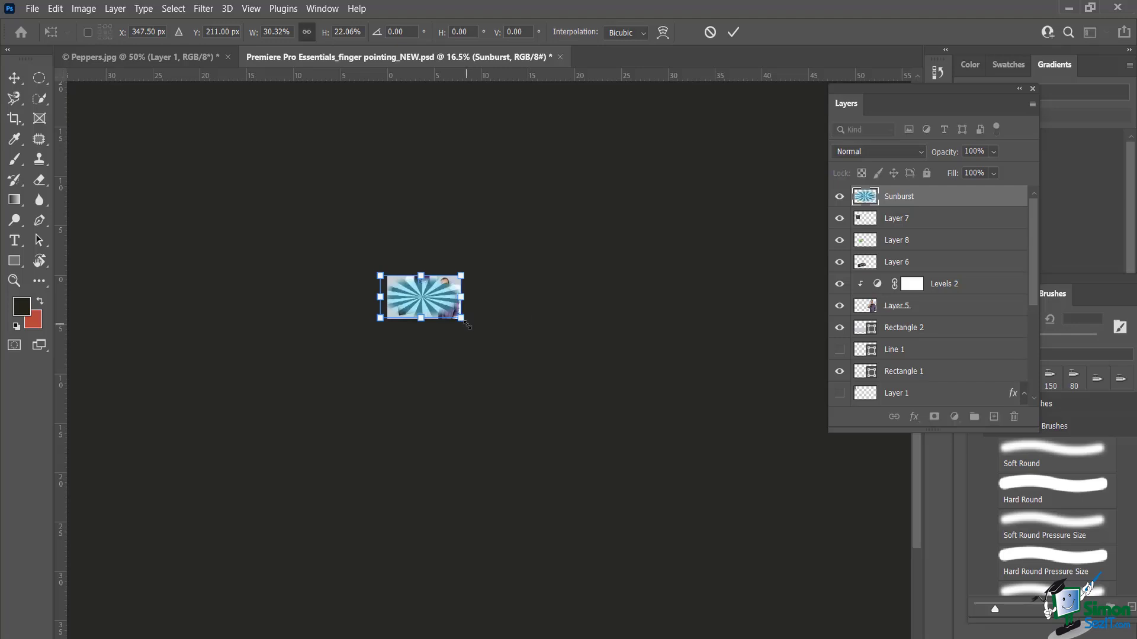
key(Return)
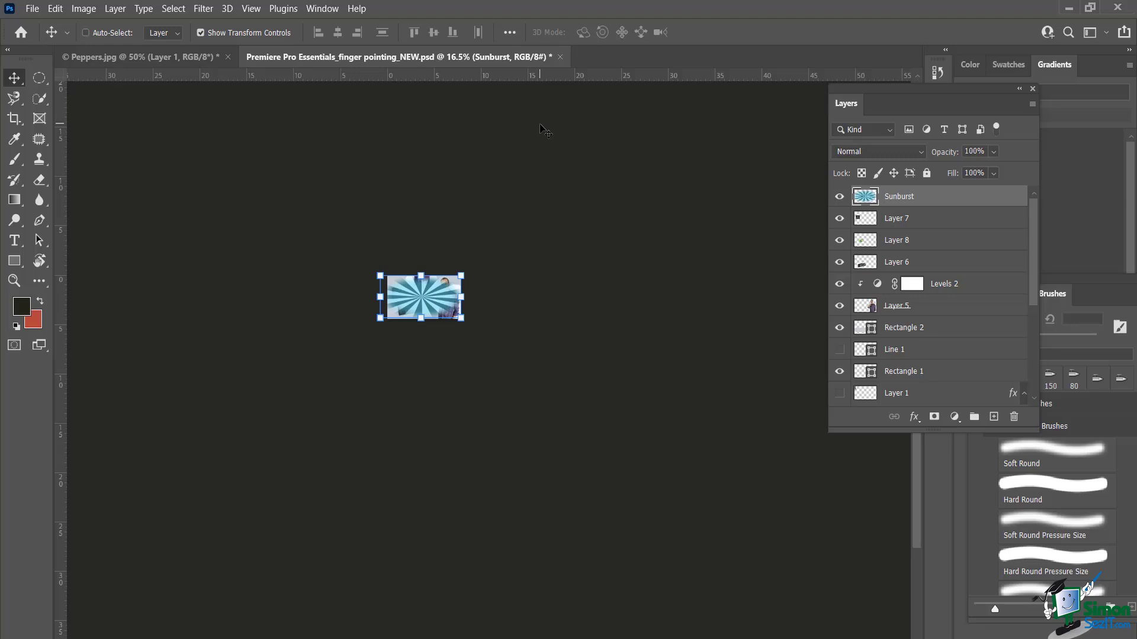
key(ctrl+0)
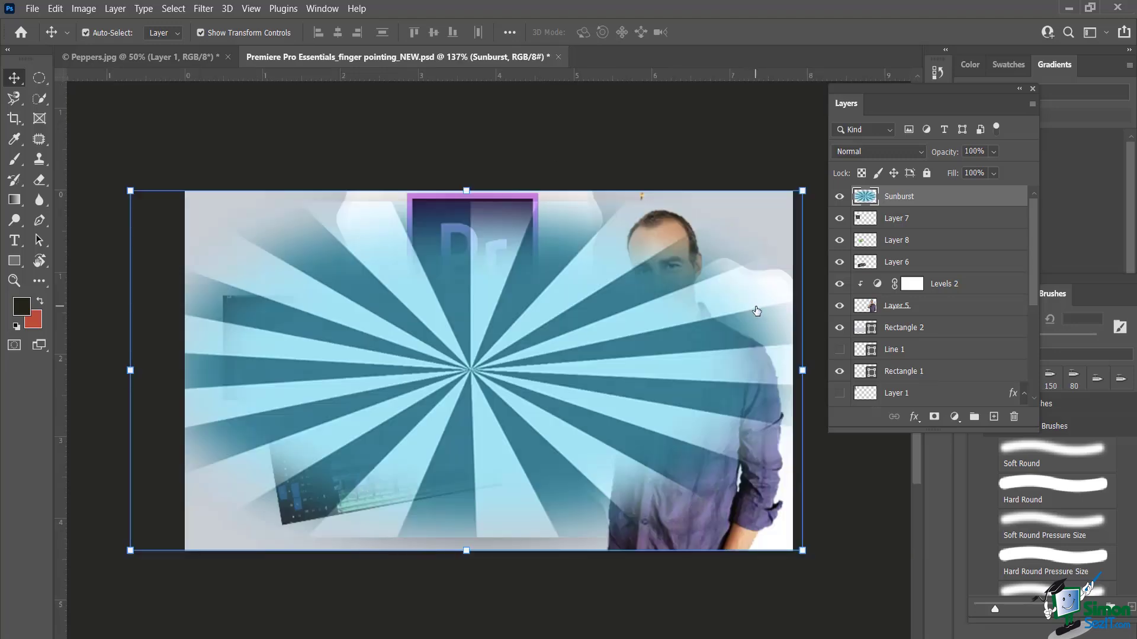
Scale the Sunburst to about 80% around its centre and commit the transform.
click(801, 550)
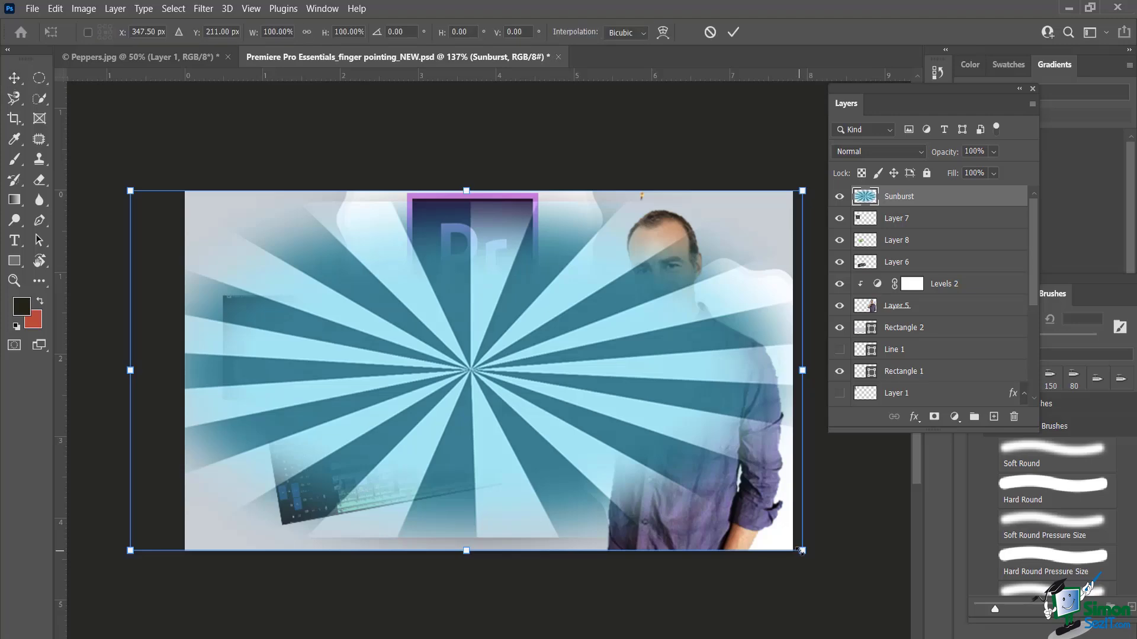
drag(801, 550, 733, 515)
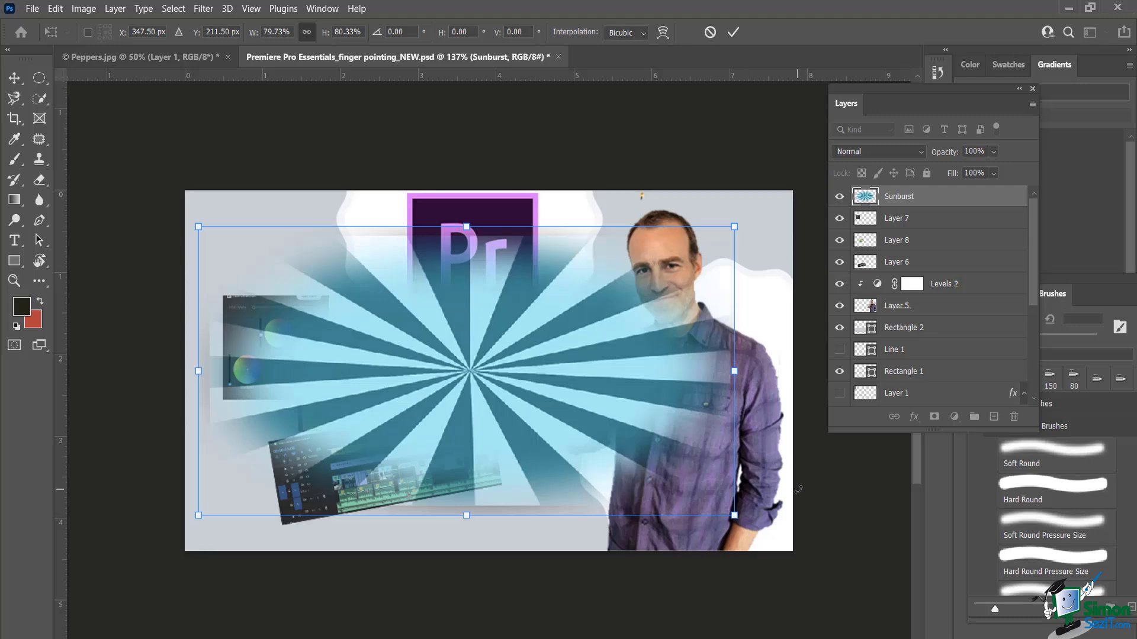
key(Return)
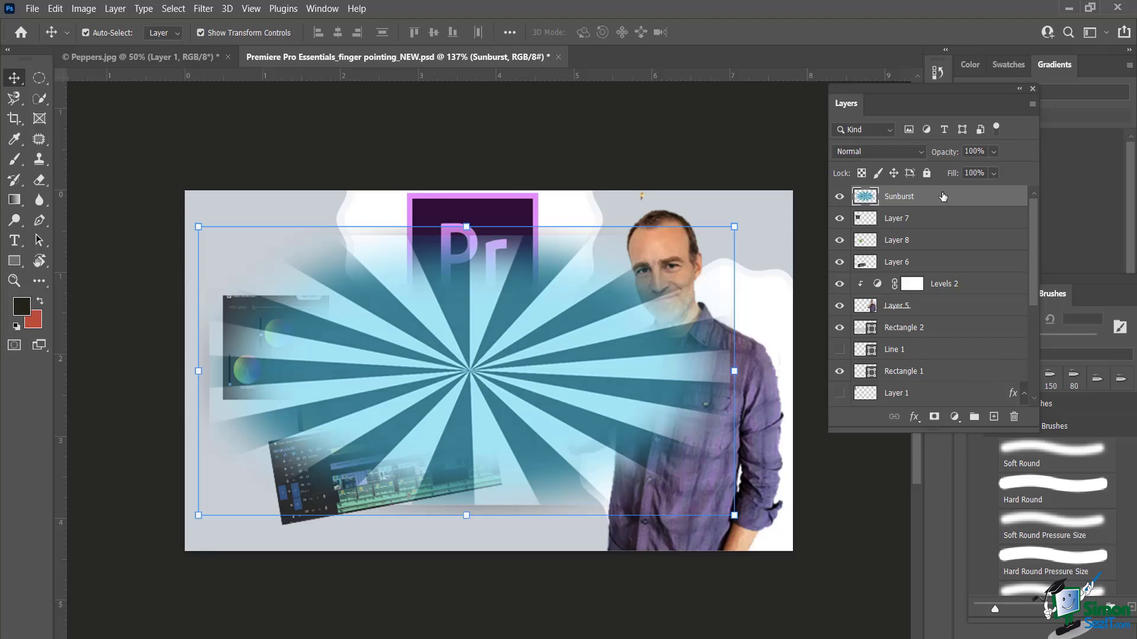
Move the Sunburst layer below Layer 5 and lower its opacity to 64%.
drag(939, 195, 939, 321)
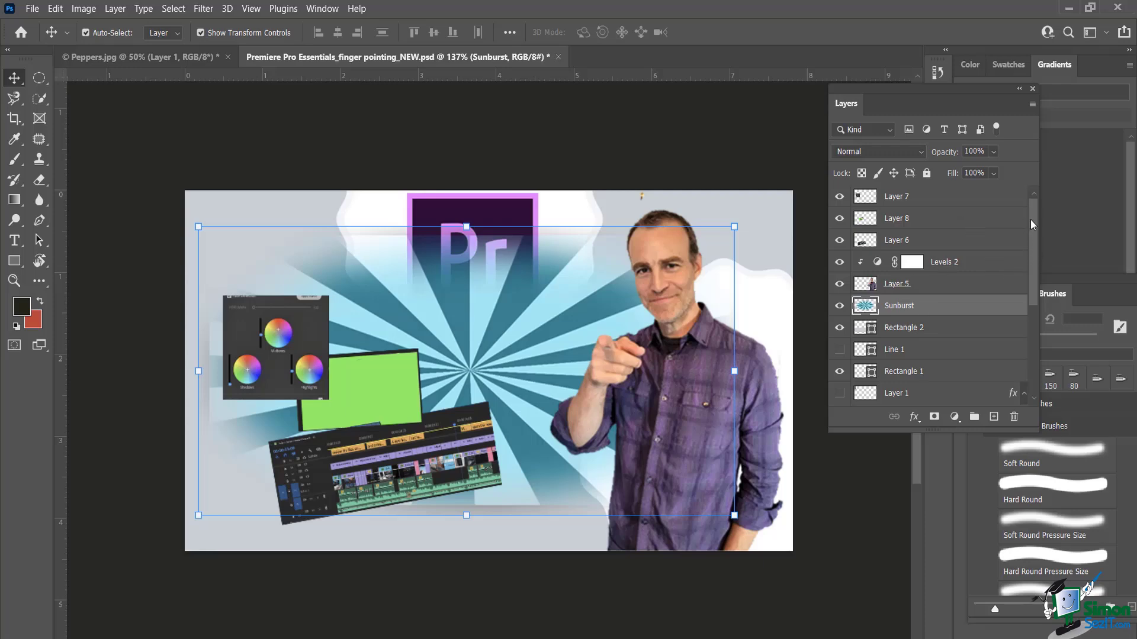
scroll(1031, 224, down, 2)
scroll(1031, 211, up, 2)
key(ctrl)
drag(947, 155, 933, 153)
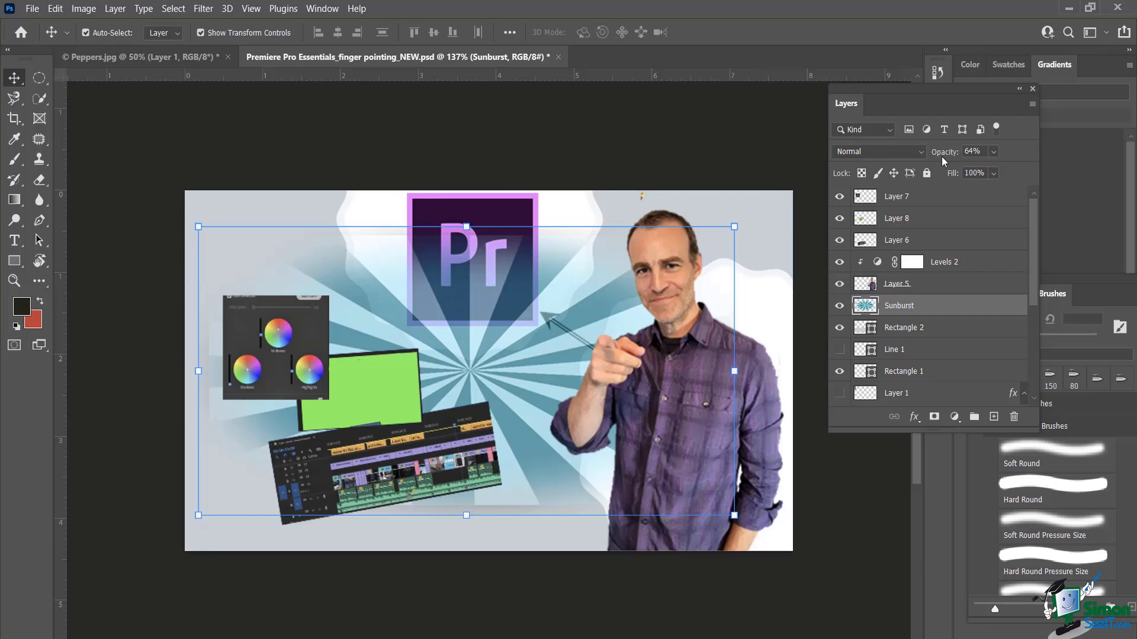
Set the Sunburst layer's opacity back to 100%.
click(972, 151)
text(100)
key(Return)
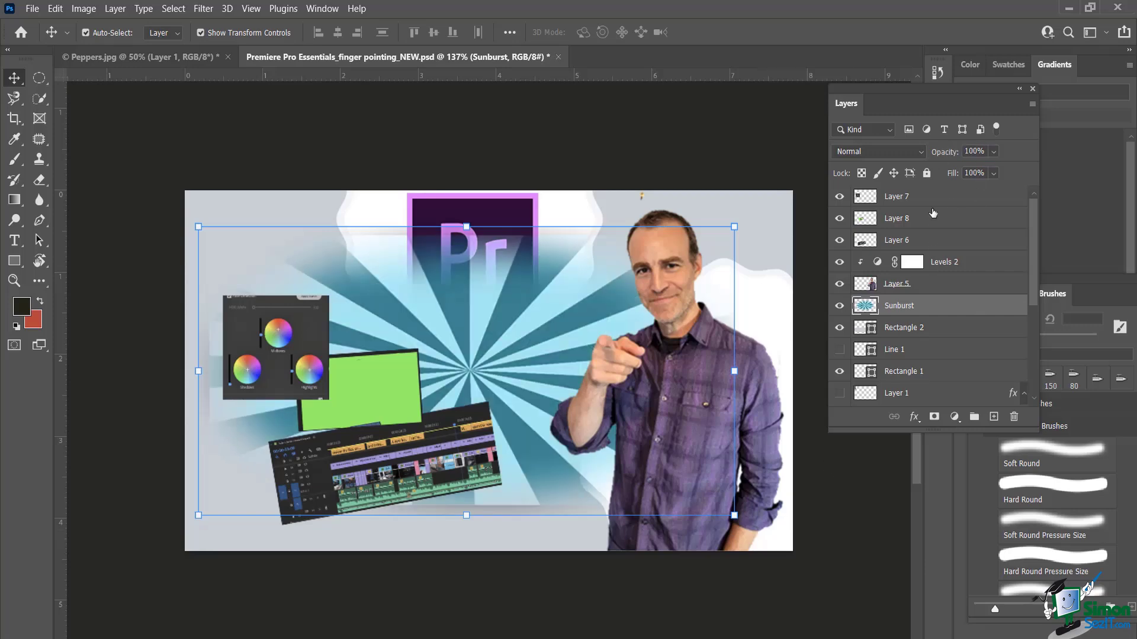
Try blend modes from Dissolve through Divide on the Sunburst, settling on Soft Light.
click(921, 151)
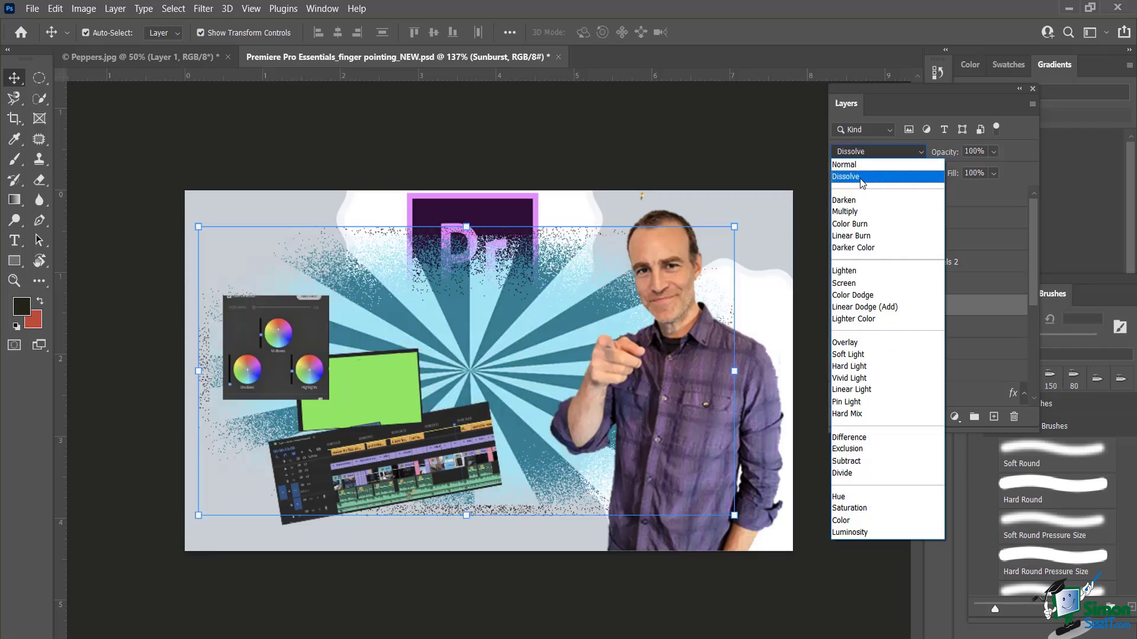
click(853, 178)
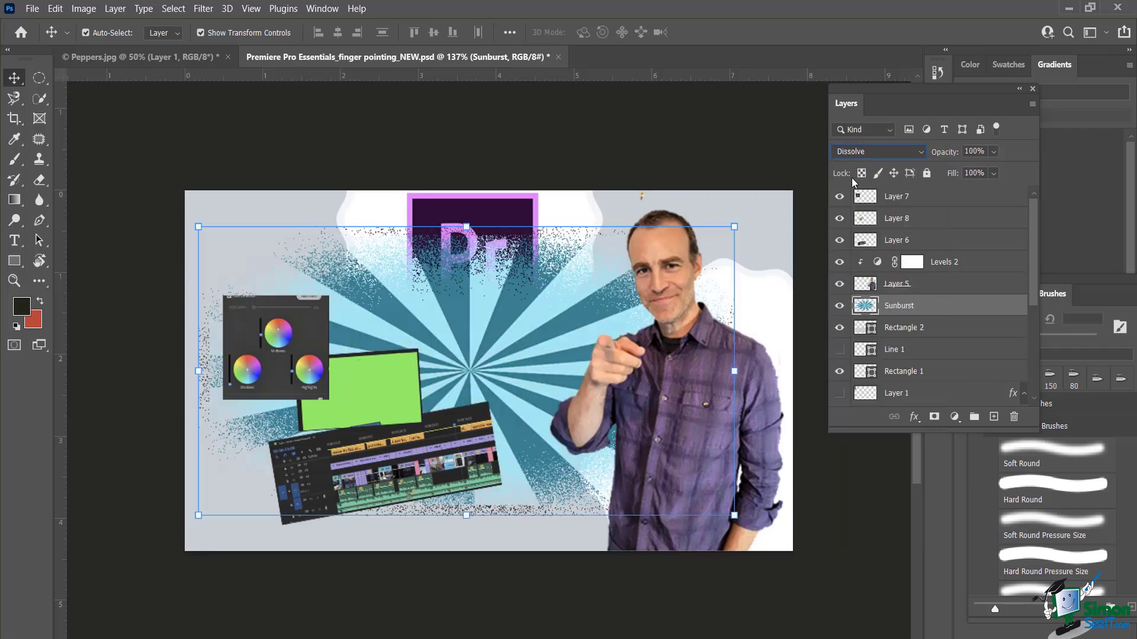
key(shift+plus)
key(shift+plus)
key(shift+plus)
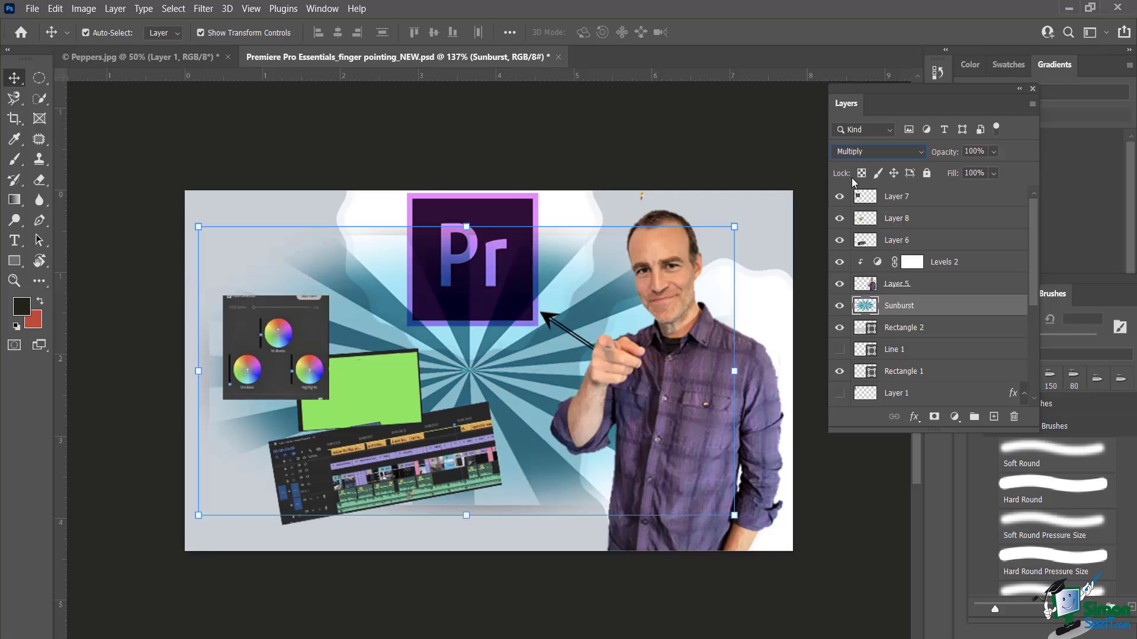
key(shift+plus)
key(shift+plus)
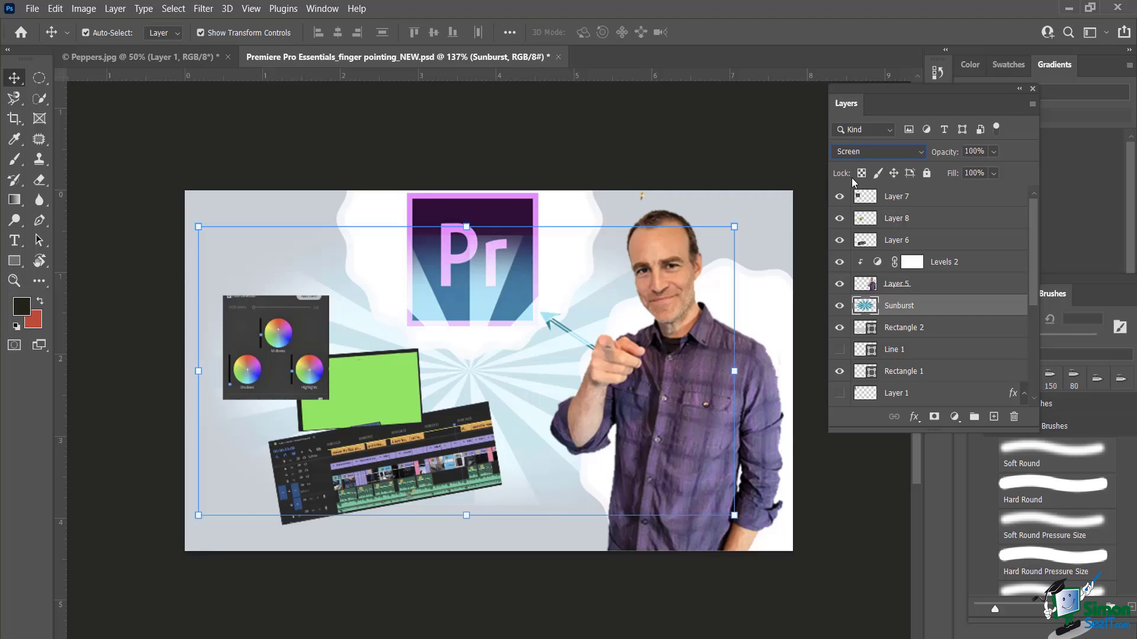
key(shift+plus)
key(shift+plus)
key(shift+plus)
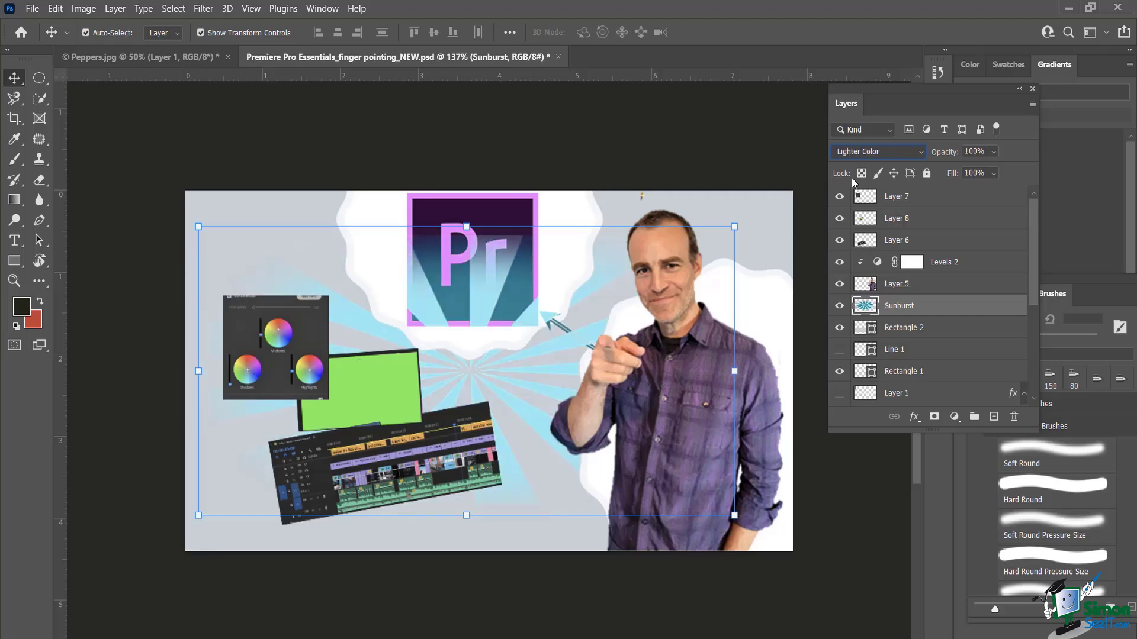
key(shift+plus)
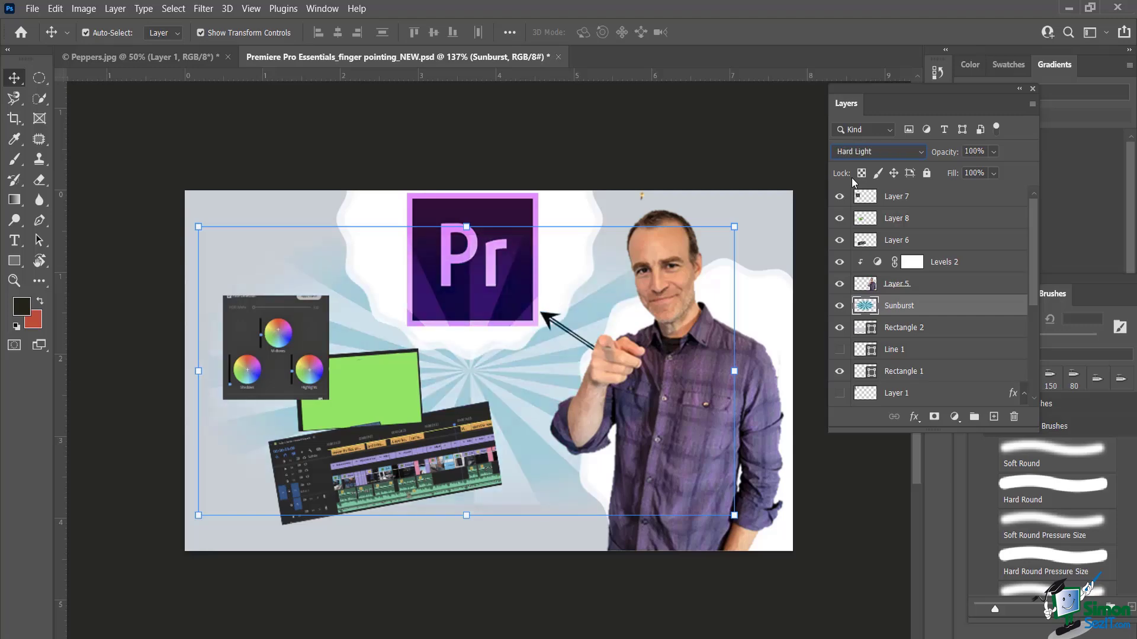
key(shift+plus)
key(shift+plus)
key(shift+plus)
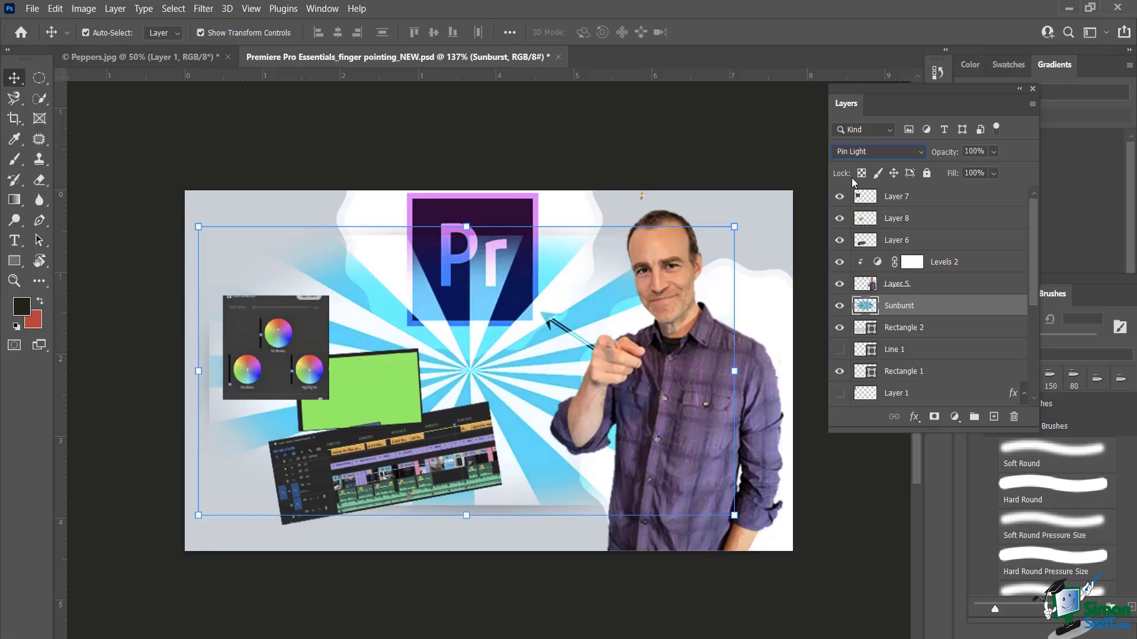
key(shift+plus)
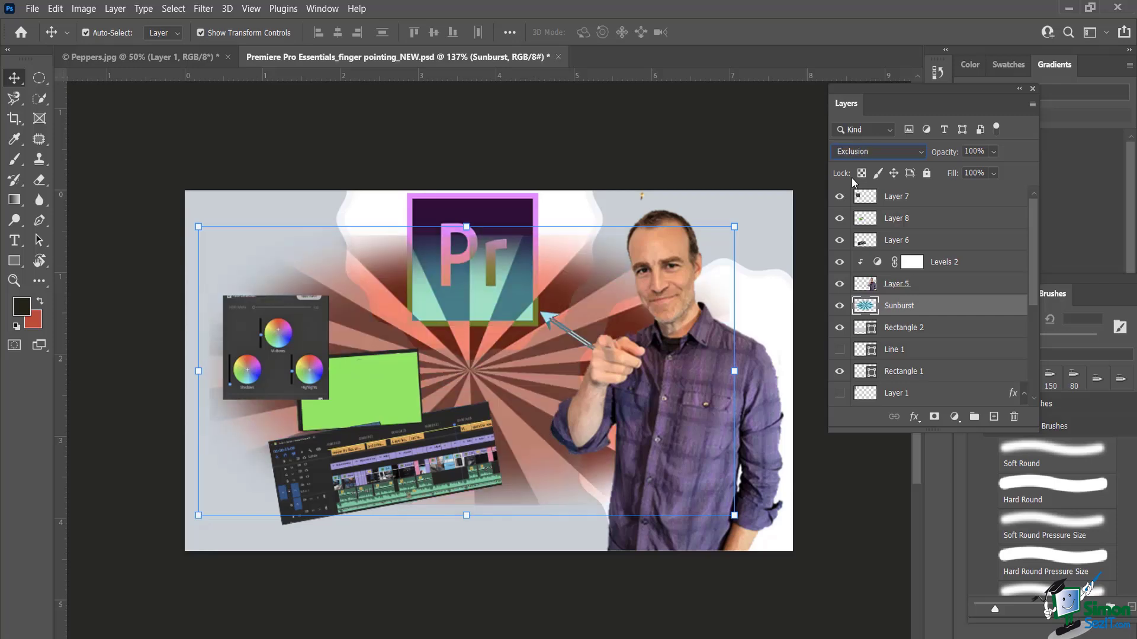
key(shift+plus)
key(shift+plus)
key(shift+plus)
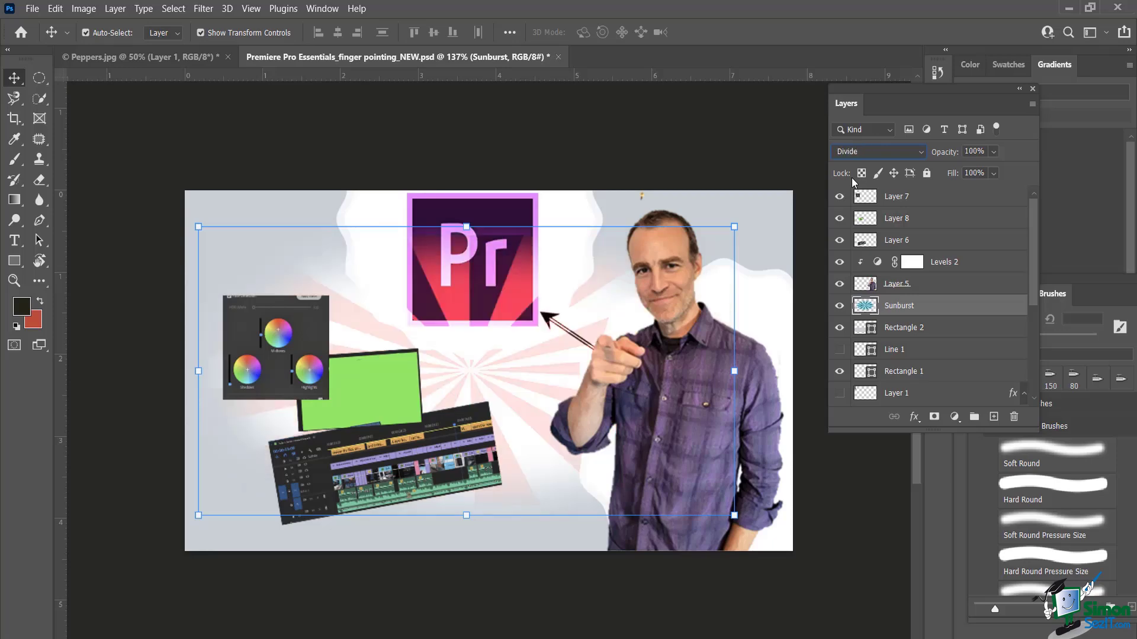
key(shift+plus)
key(shift+minus)
key(shift+minus)
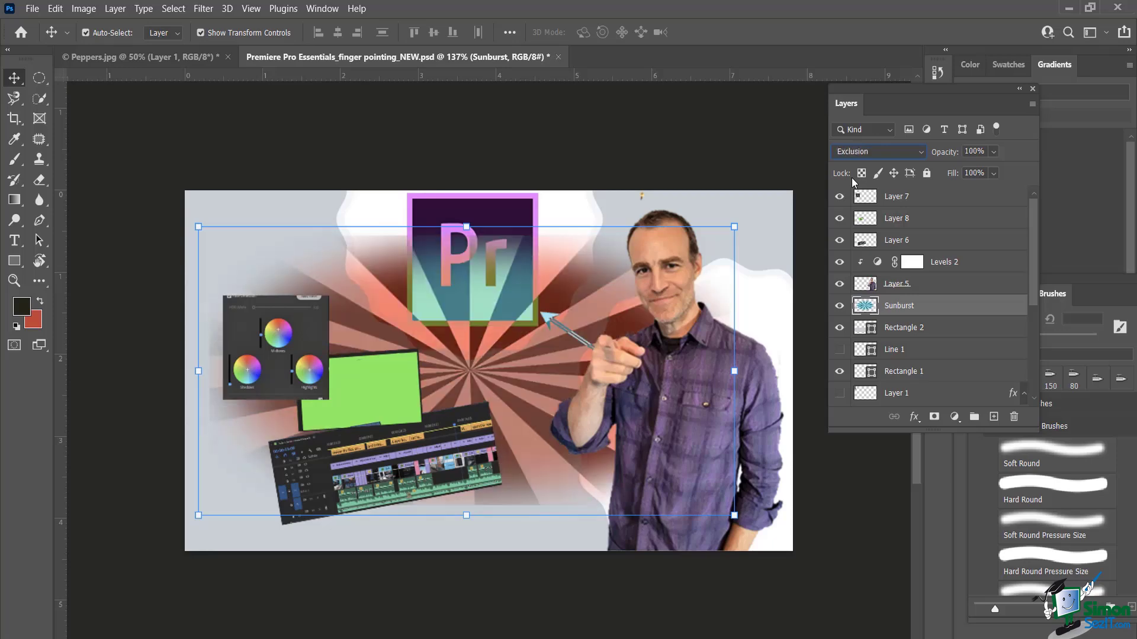
key(shift+minus)
key(shift+minus)
key(shift+minus)
key(shift+minus)
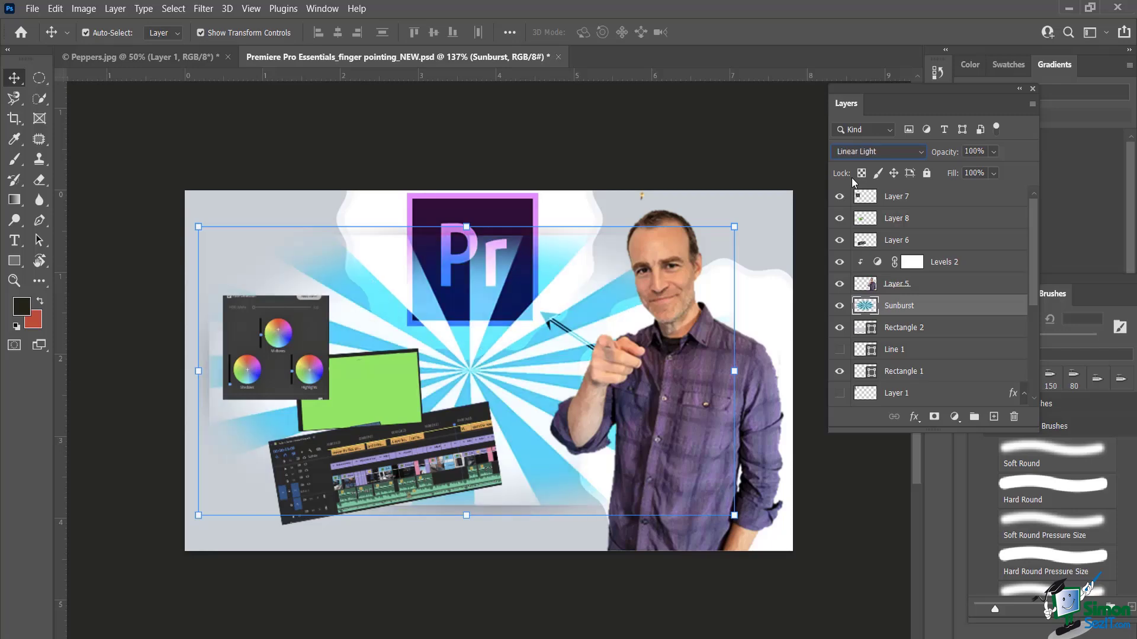
key(shift+minus)
key(shift+minus)
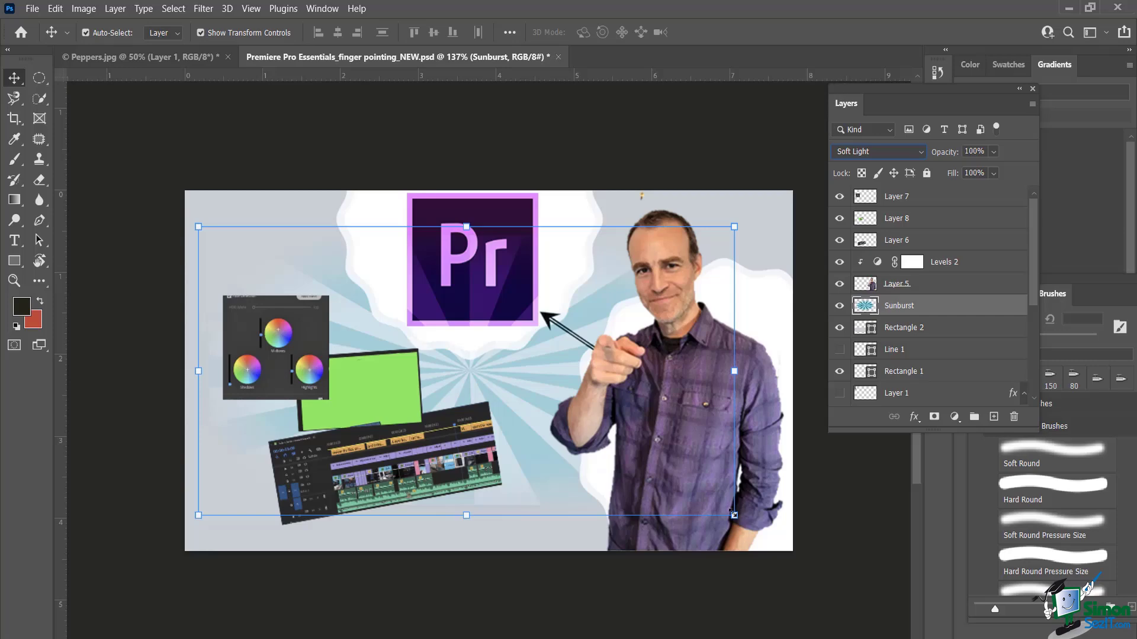
Enlarge the Sunburst to about 134% to cover the canvas and set its opacity to 86%.
drag(734, 515, 810, 589)
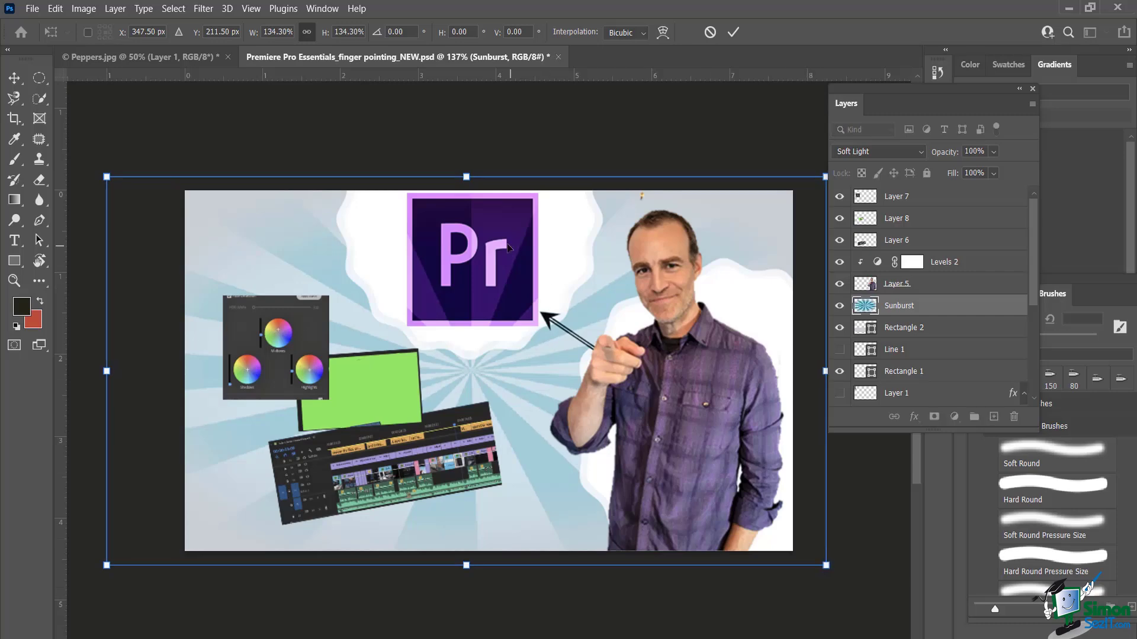
click(734, 34)
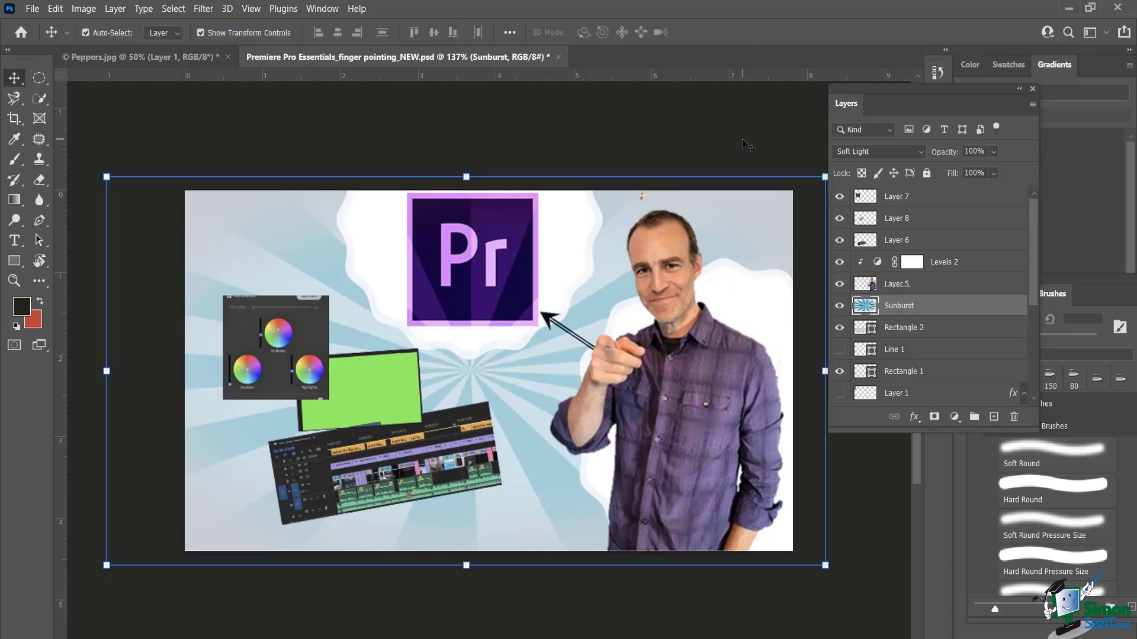
click(743, 102)
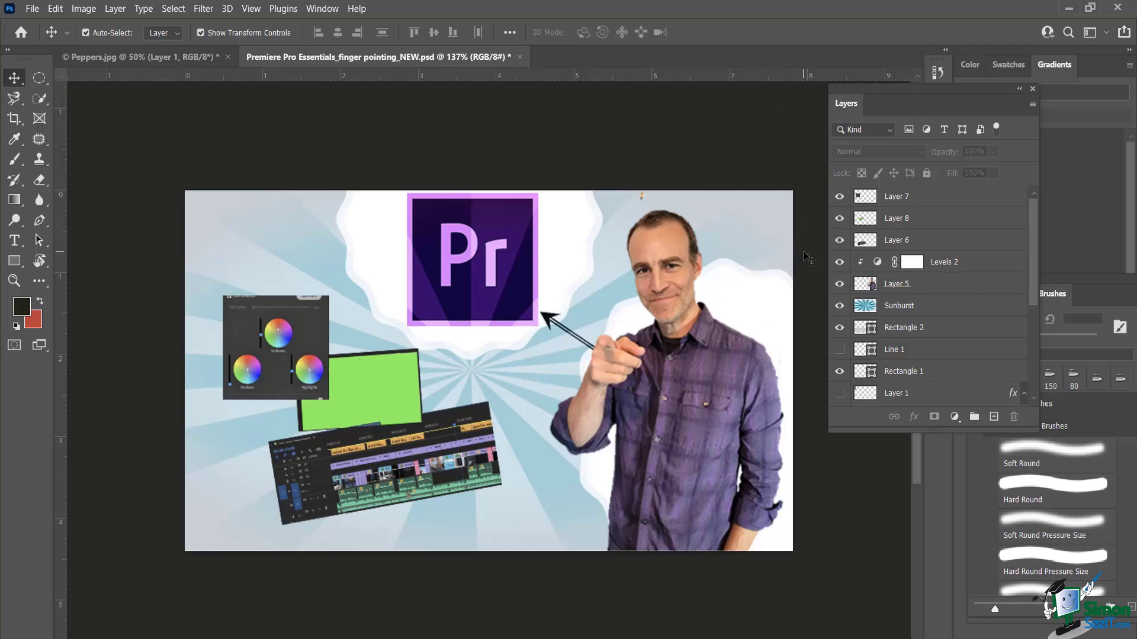
click(901, 306)
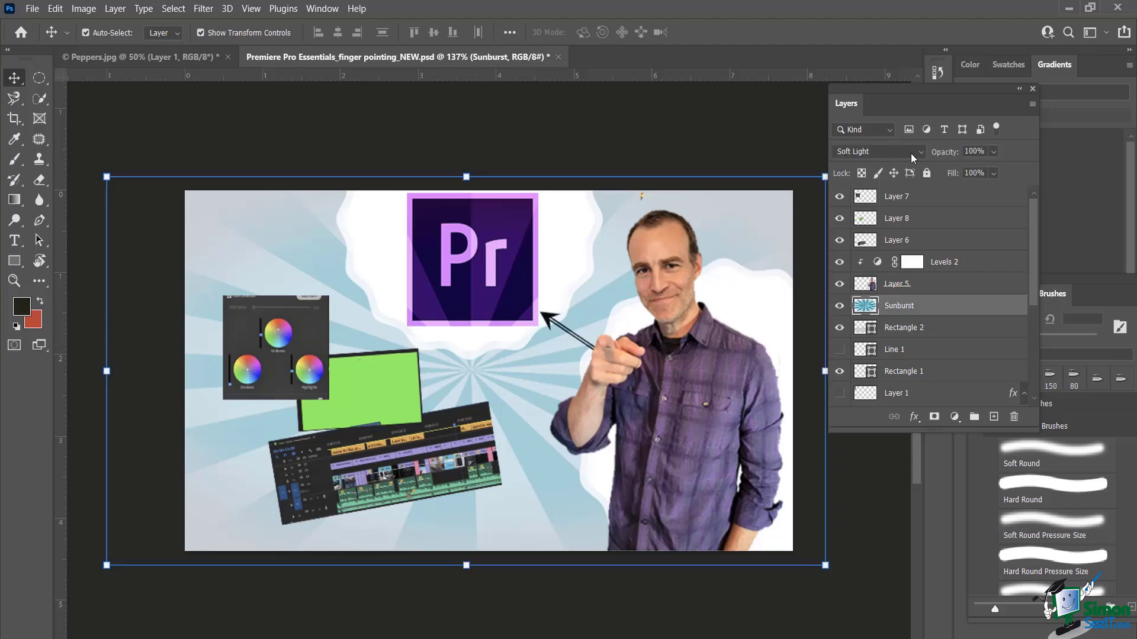
drag(939, 153, 937, 156)
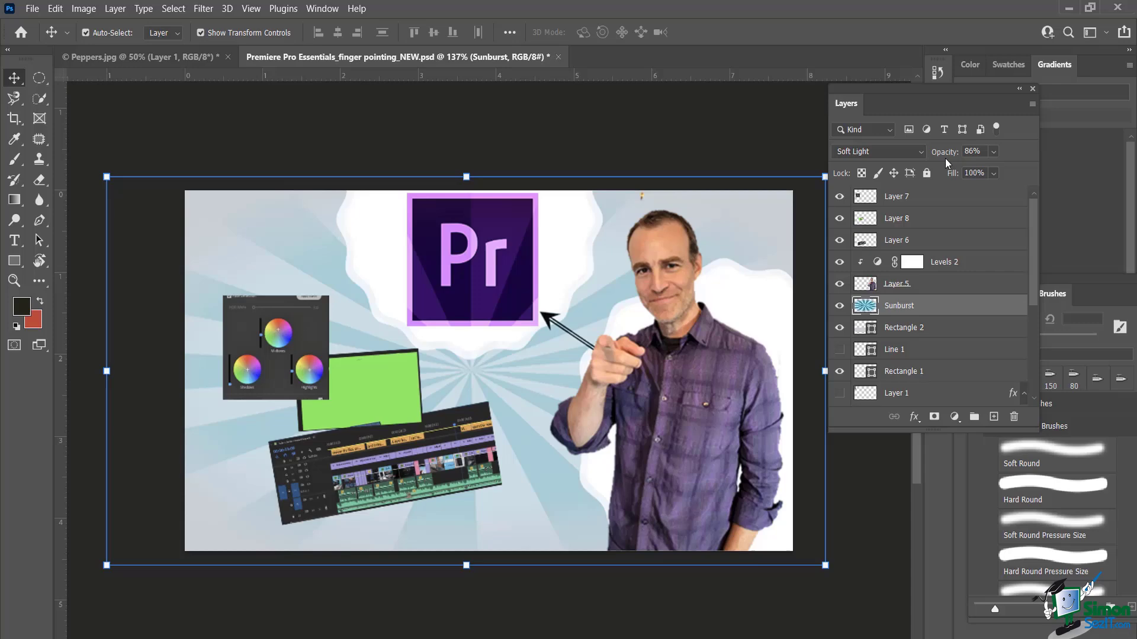